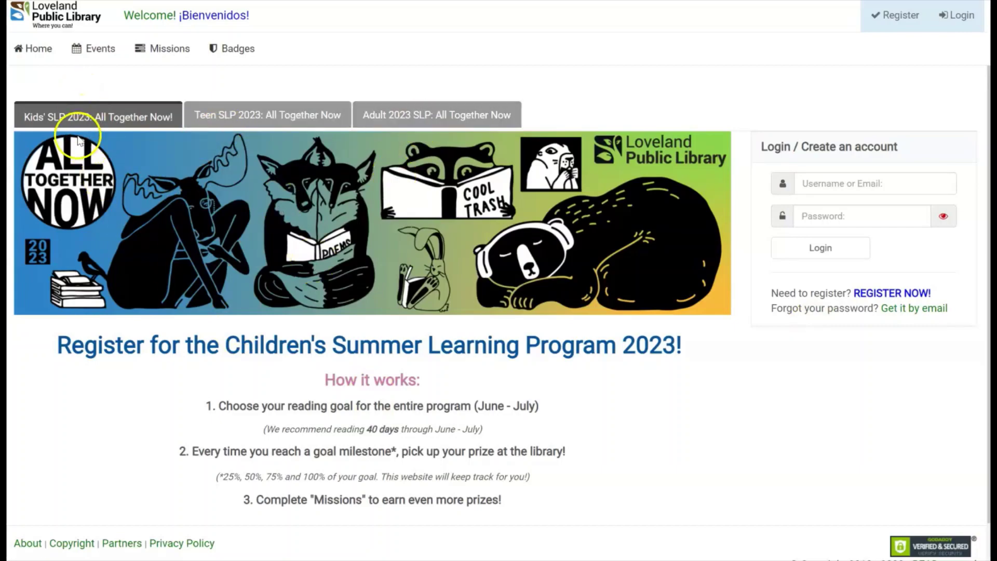
Browse the Teen, Adult and Kids' program pages, then start registering a new account.
{"action": "left_click", "coordinate": [213, 115]}
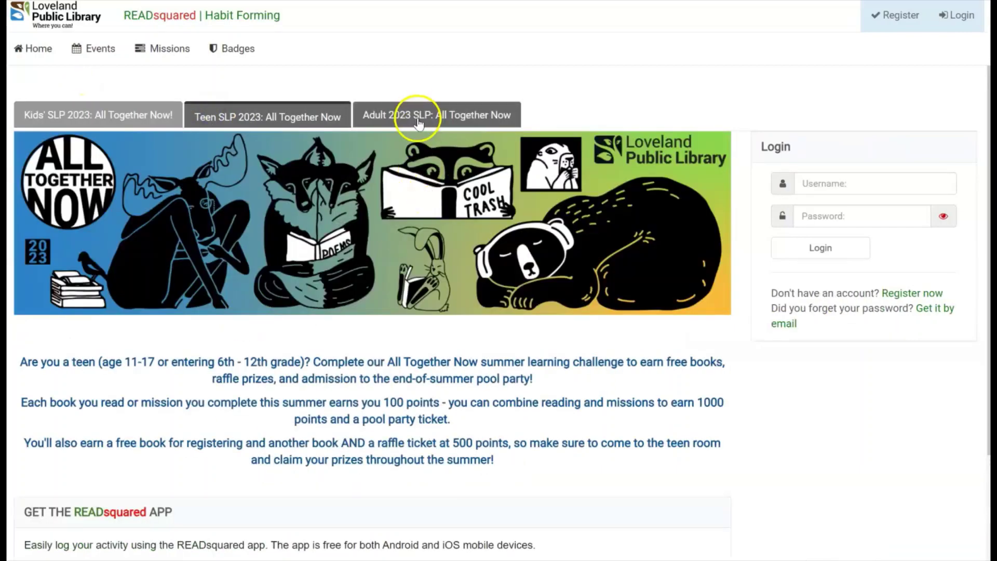
{"action": "left_click", "coordinate": [419, 113]}
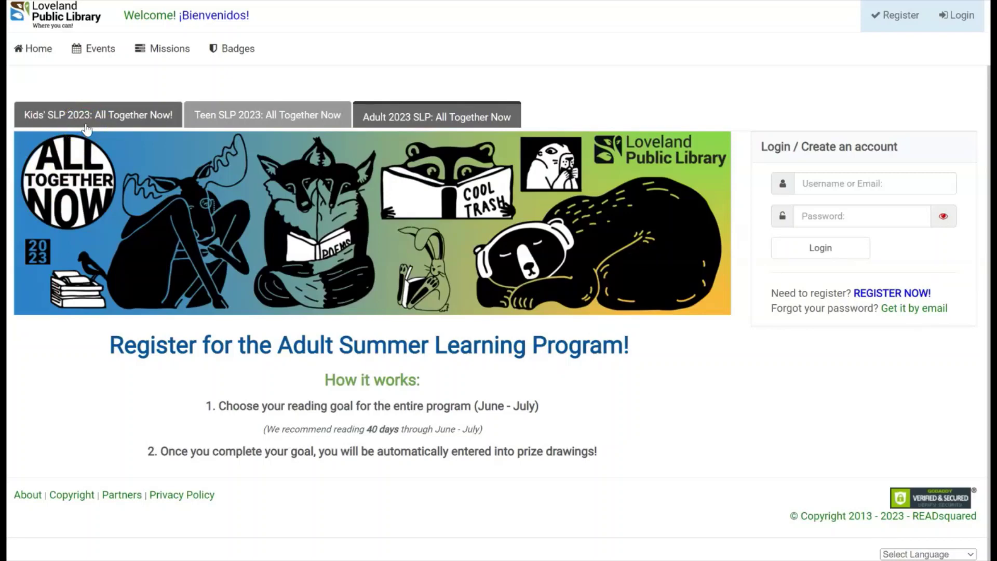
{"action": "left_click", "coordinate": [218, 121]}
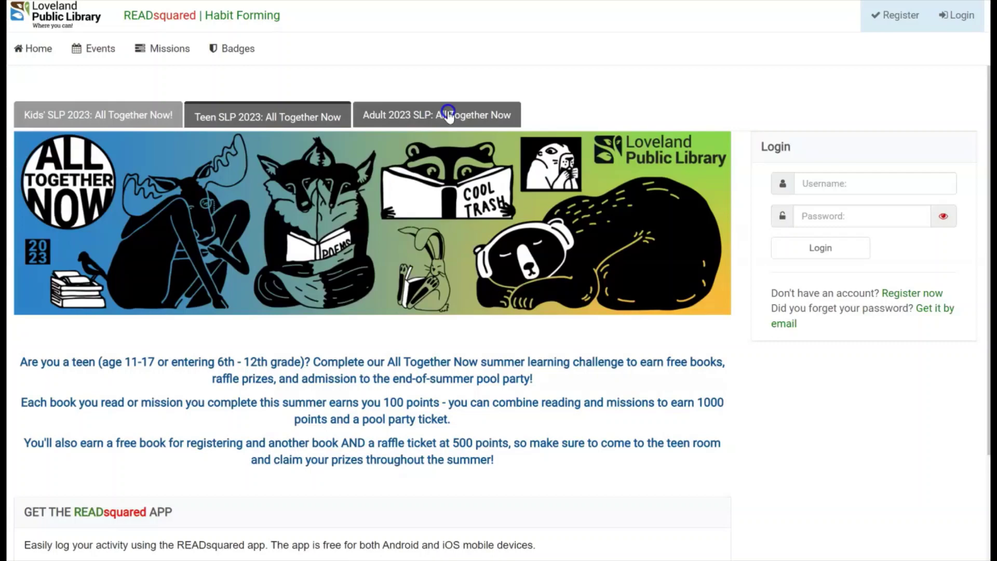
{"action": "left_click", "coordinate": [449, 115]}
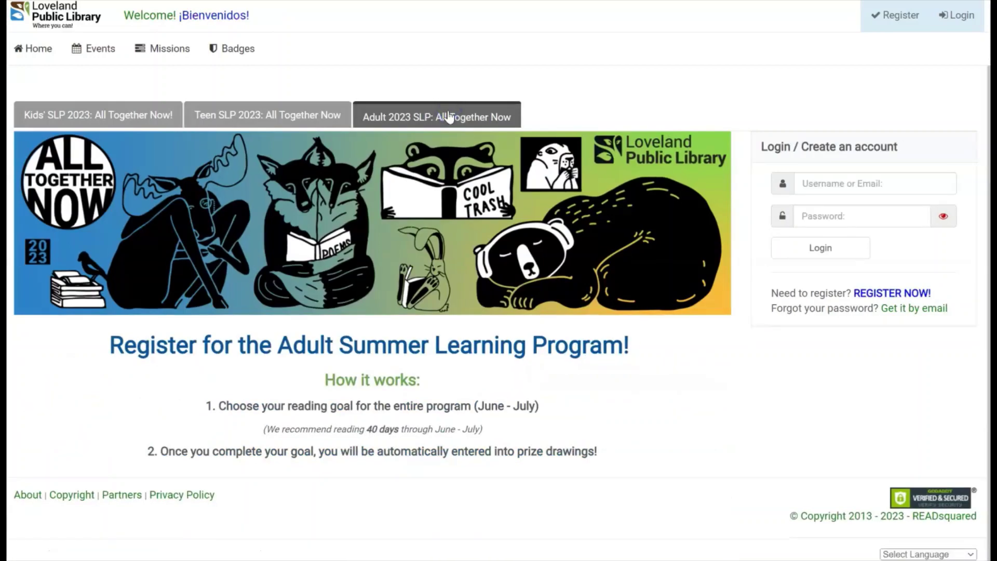
{"action": "left_click", "coordinate": [57, 121]}
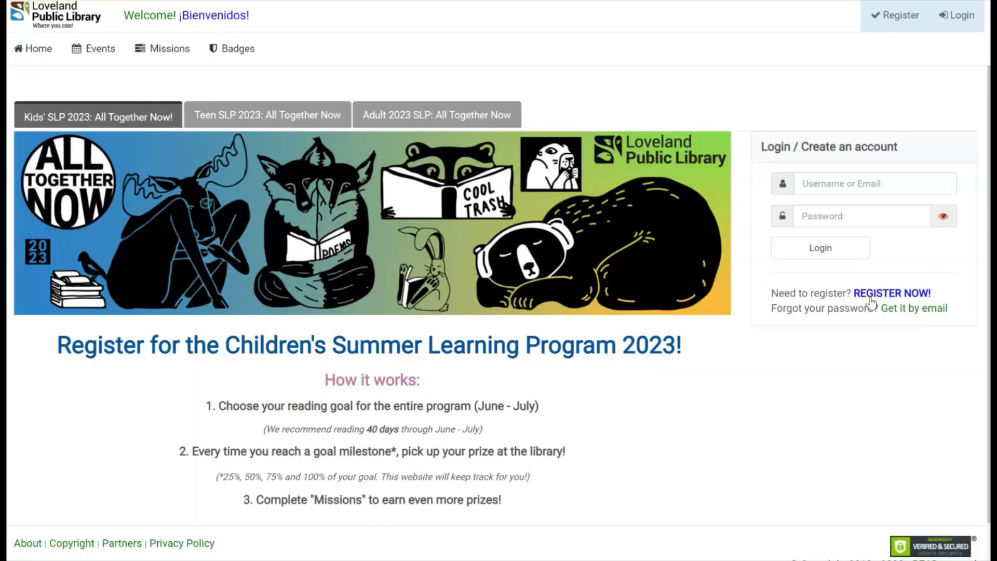
{"action": "left_click", "coordinate": [878, 295]}
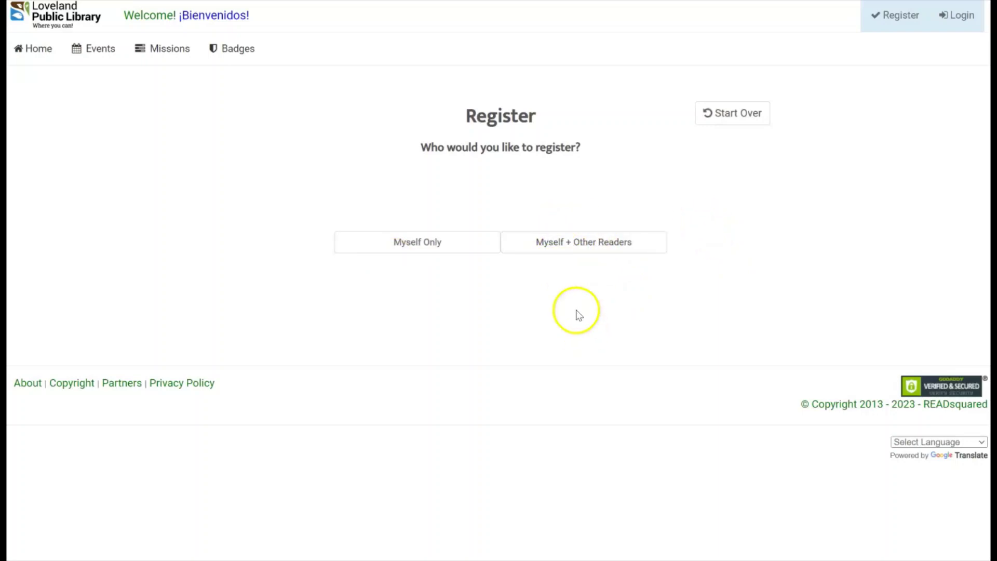
Choose Myself + Other Readers and set the primary account holder's age to 18+.
{"action": "left_click", "coordinate": [570, 252]}
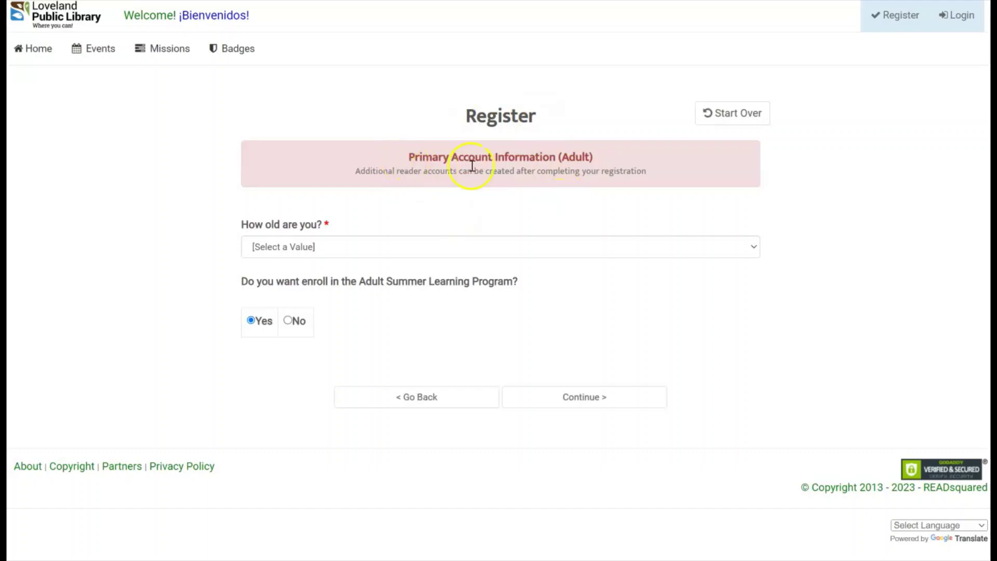
{"action": "left_click", "coordinate": [587, 179]}
{"action": "left_click", "coordinate": [351, 246]}
{"action": "left_click", "coordinate": [311, 301]}
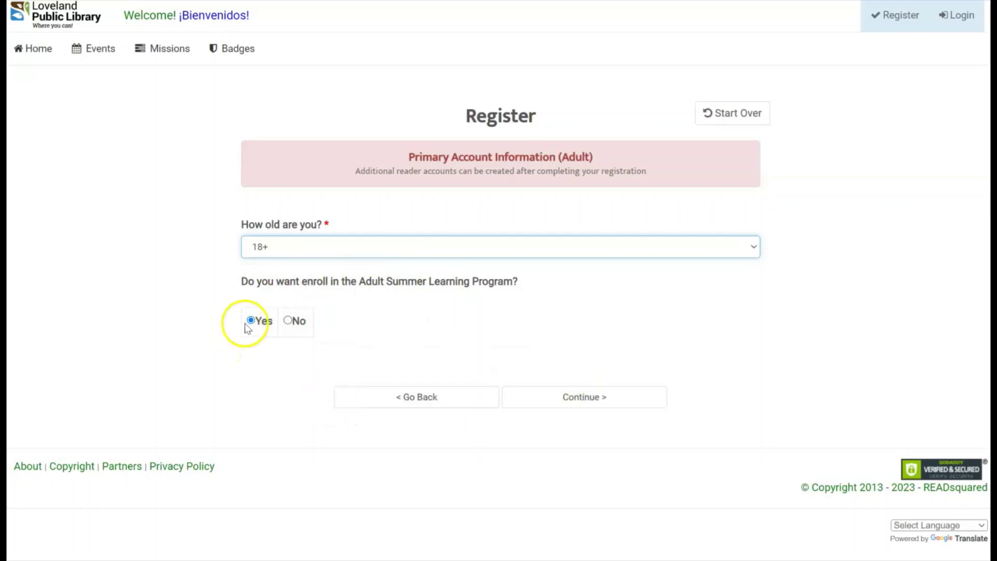
Continue to the Adult 2023 SLP details form and keep the 40-day reading goal.
{"action": "left_click", "coordinate": [599, 406]}
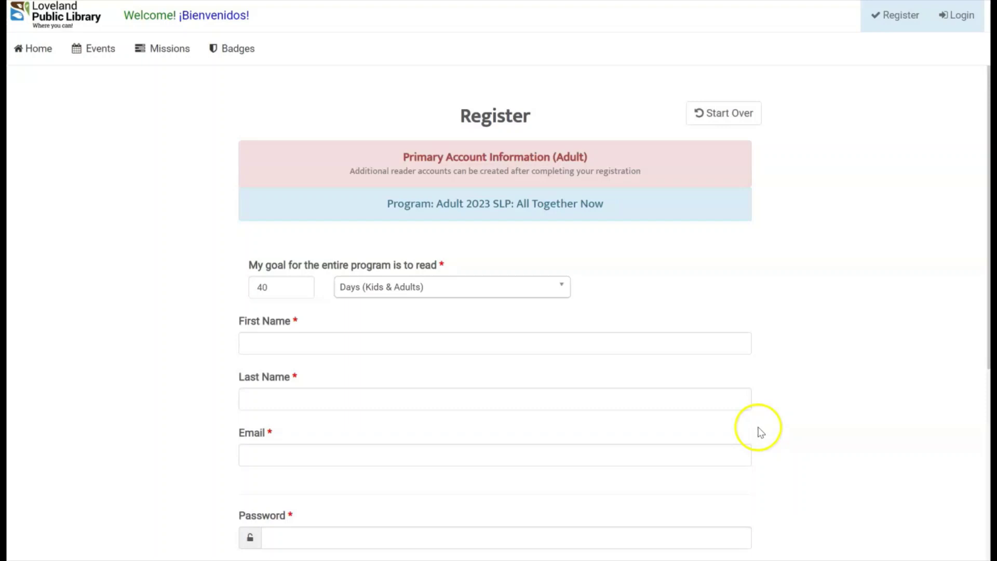
{"action": "scroll", "coordinate": [759, 429], "scroll_direction": "down", "scroll_amount": 2}
{"action": "scroll", "coordinate": [761, 430], "scroll_direction": "up", "scroll_amount": 2}
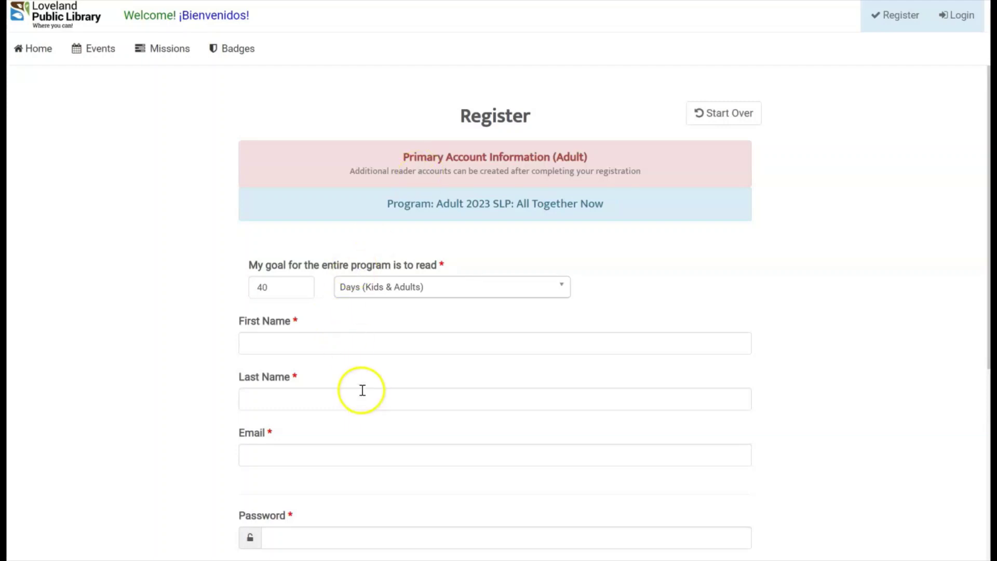
{"action": "scroll", "coordinate": [359, 393], "scroll_direction": "down", "scroll_amount": 1}
{"action": "scroll", "coordinate": [360, 392], "scroll_direction": "down", "scroll_amount": 1}
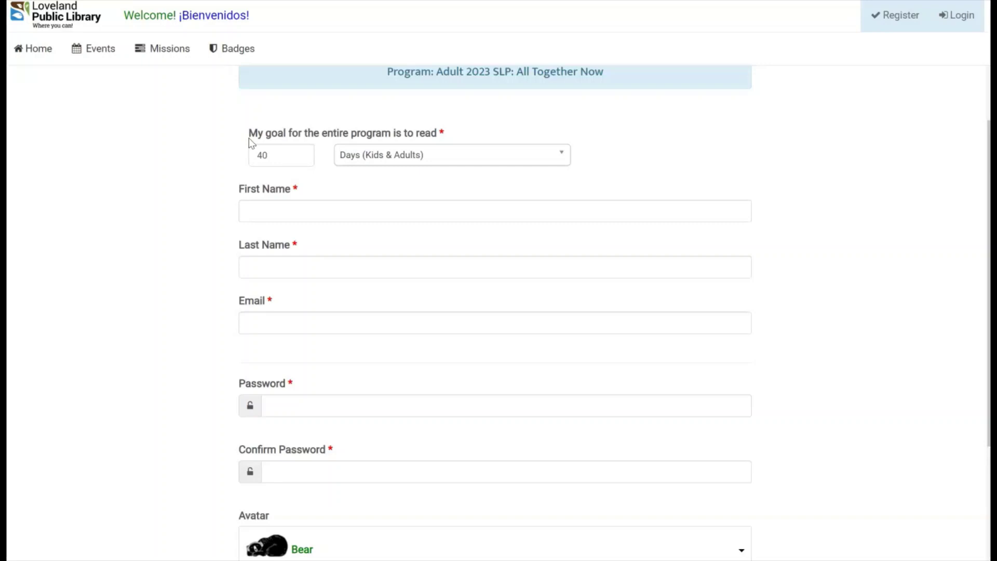
{"action": "left_click", "coordinate": [263, 162]}
{"action": "left_click", "coordinate": [278, 203]}
{"action": "double_click", "coordinate": [262, 162]}
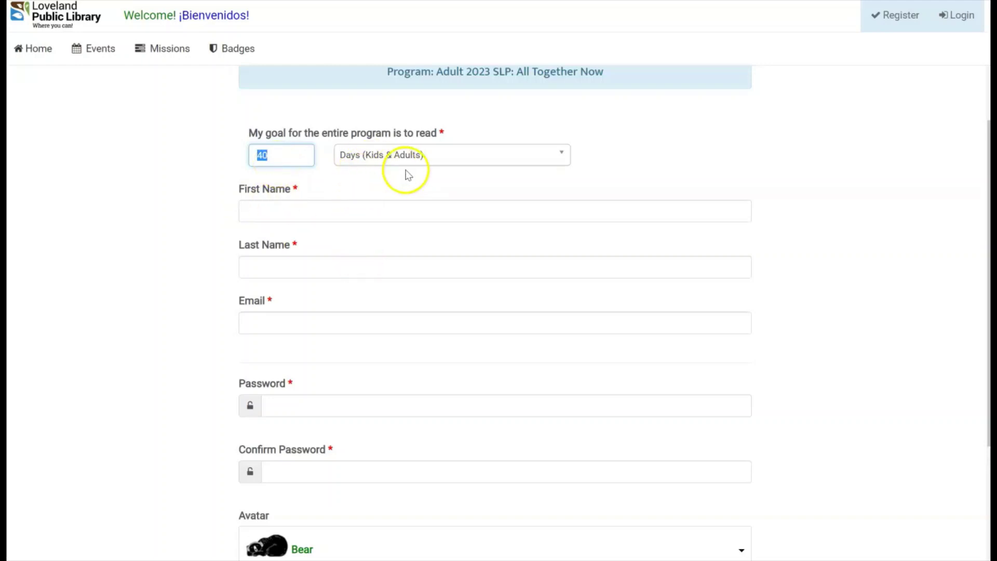
{"action": "left_click", "coordinate": [287, 162]}
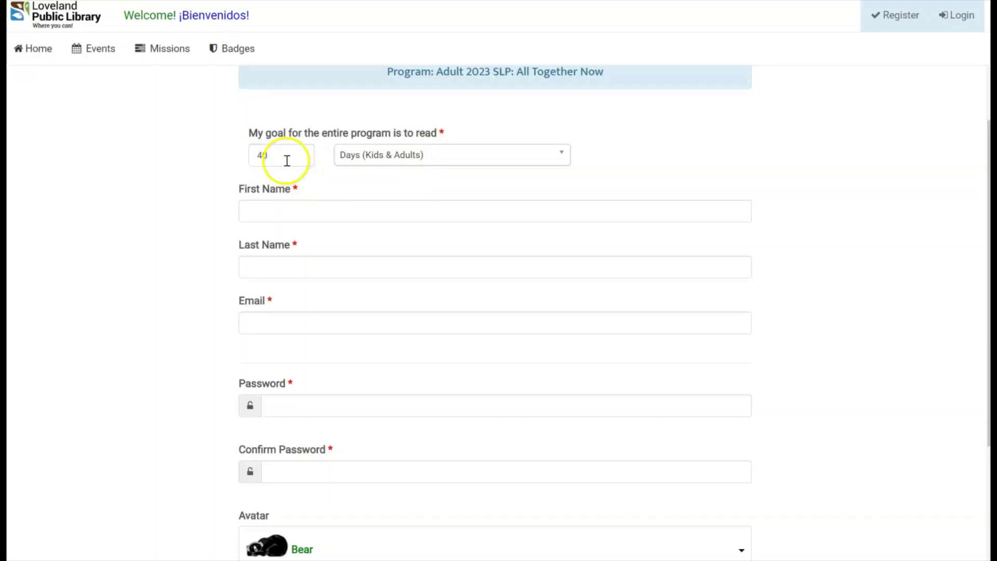
{"action": "left_click", "coordinate": [270, 159]}
Enter the adult reader's first and last name.
{"action": "left_click", "coordinate": [298, 217]}
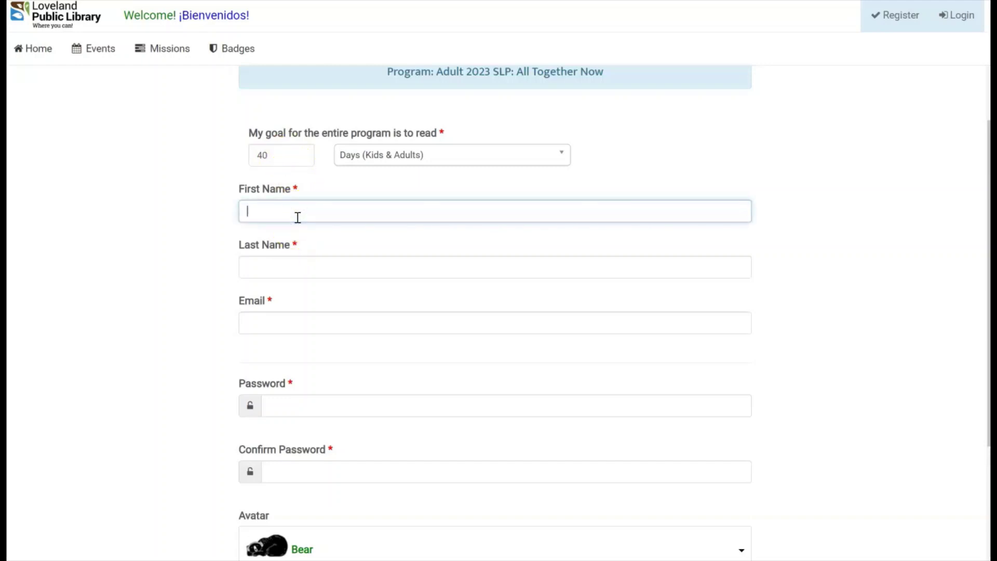
{"action": "type", "text": "LibraryTest"}
{"action": "key", "text": "Tab"}
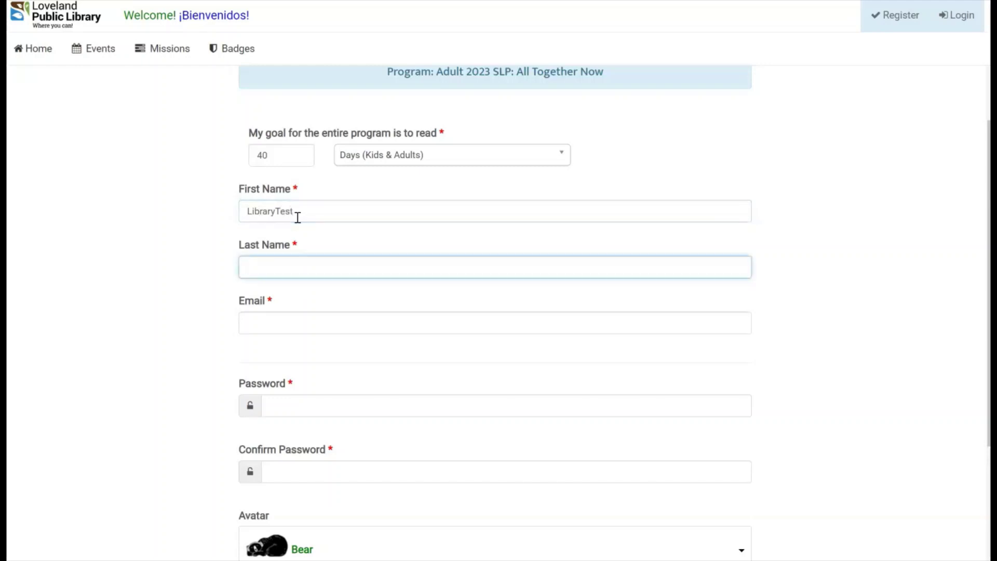
{"action": "type", "text": "Library Tes"}
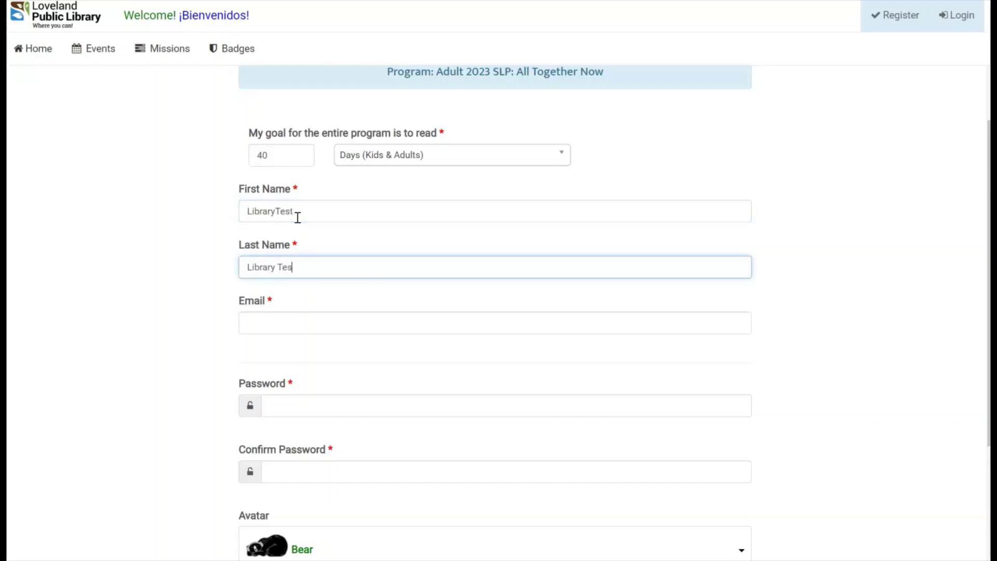
{"action": "type", "text": "t Acc"}
{"action": "key", "text": "BackSpace"}
{"action": "key", "text": "BackSpace"}
{"action": "key", "text": "BackSpace"}
{"action": "key", "text": "BackSpace"}
{"action": "type", "text": "Adult"}
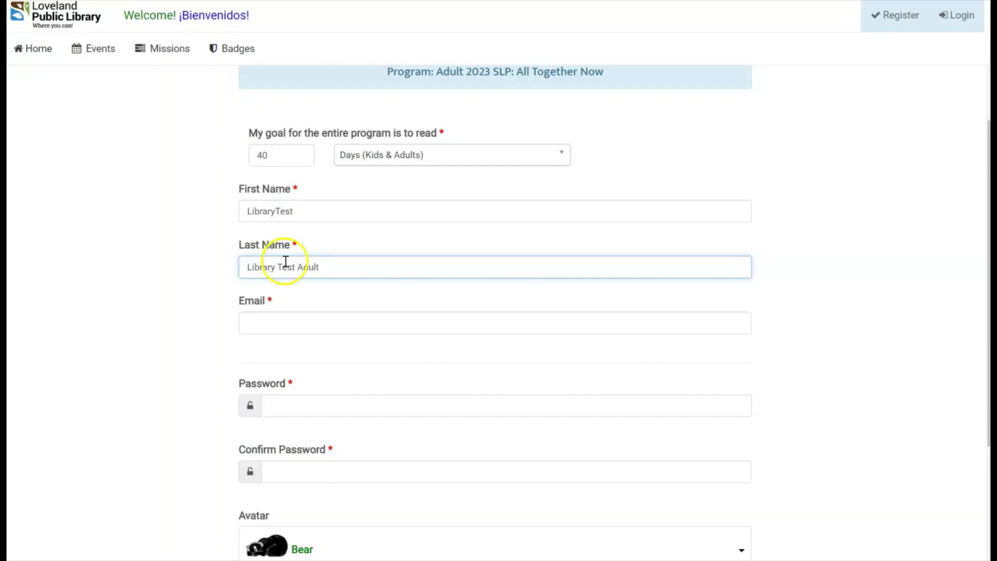
Fill in the account e-mail address, then set and confirm the password.
{"action": "left_click", "coordinate": [270, 320]}
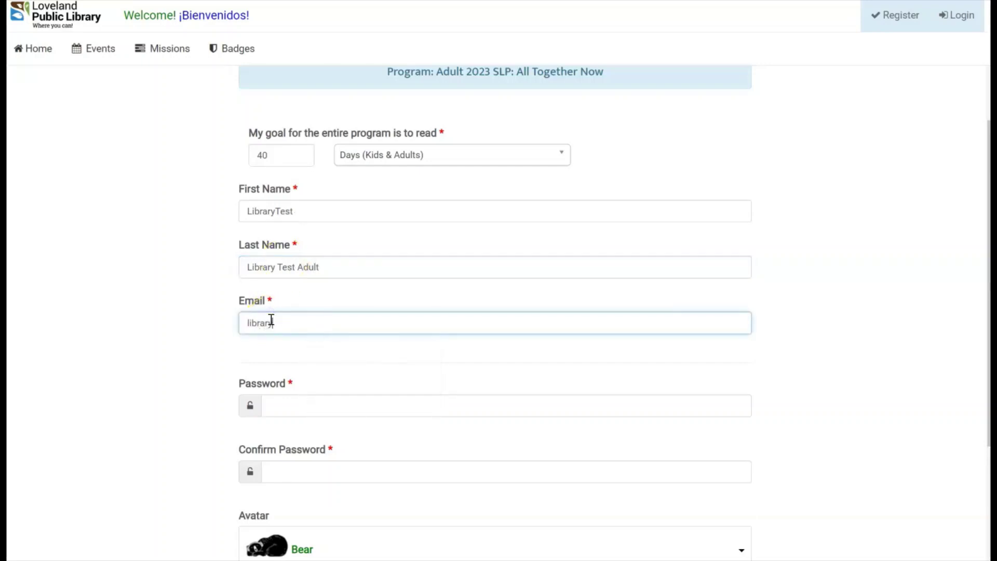
{"action": "left_click", "coordinate": [280, 333]}
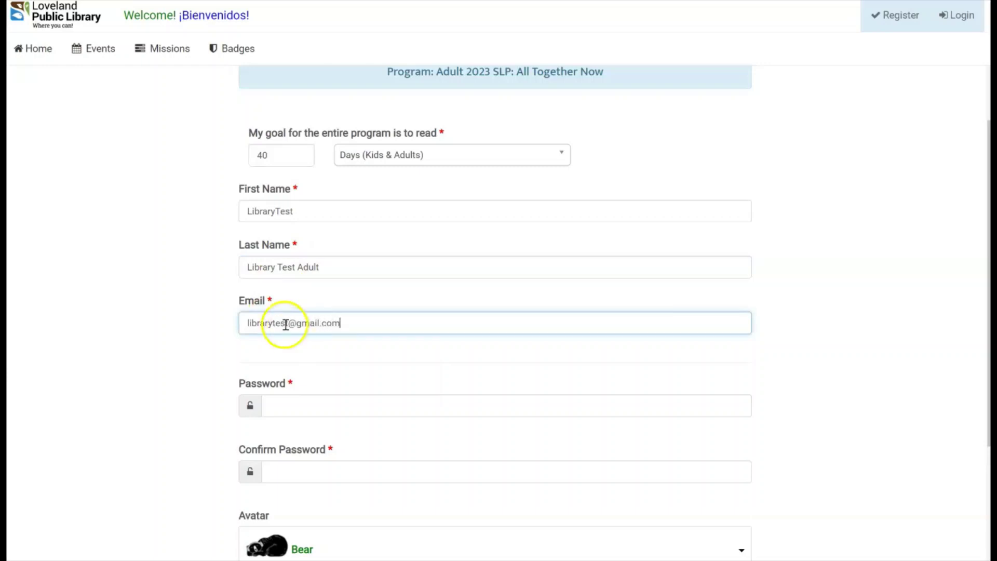
{"action": "scroll", "coordinate": [281, 338], "scroll_direction": "down", "scroll_amount": 1}
{"action": "left_click", "coordinate": [280, 338]}
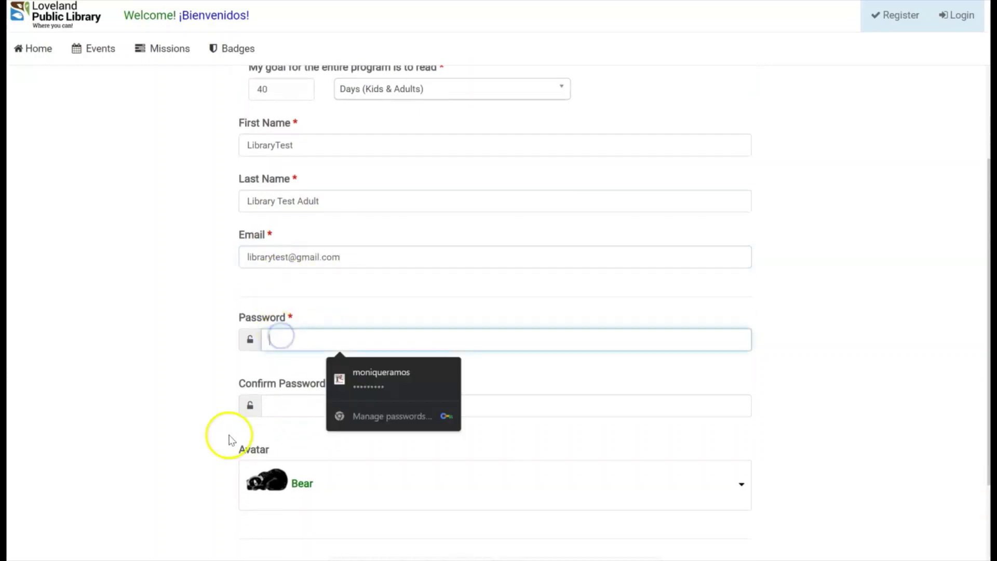
{"action": "type", "text": "test"}
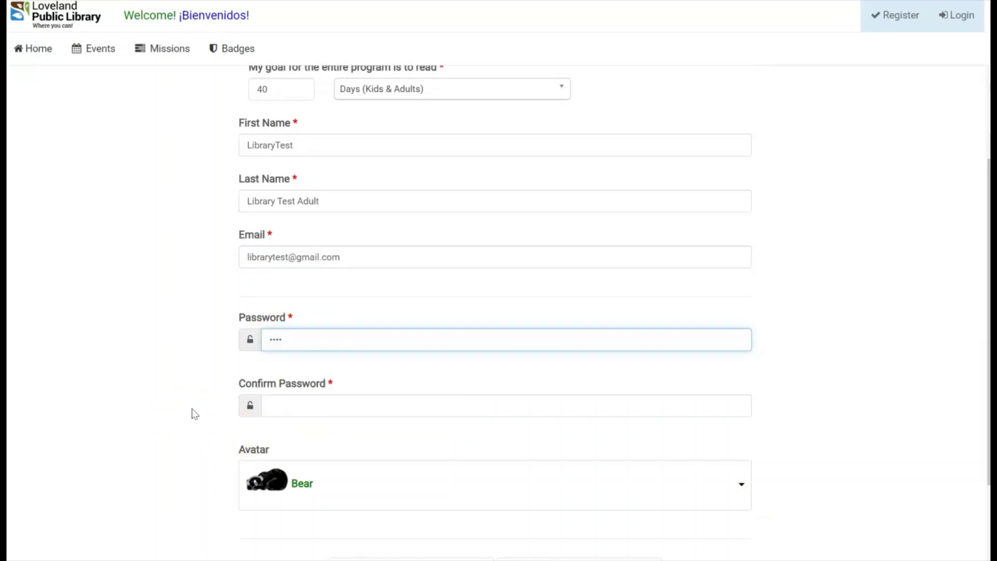
{"action": "left_click", "coordinate": [289, 401]}
{"action": "type", "text": "test"}
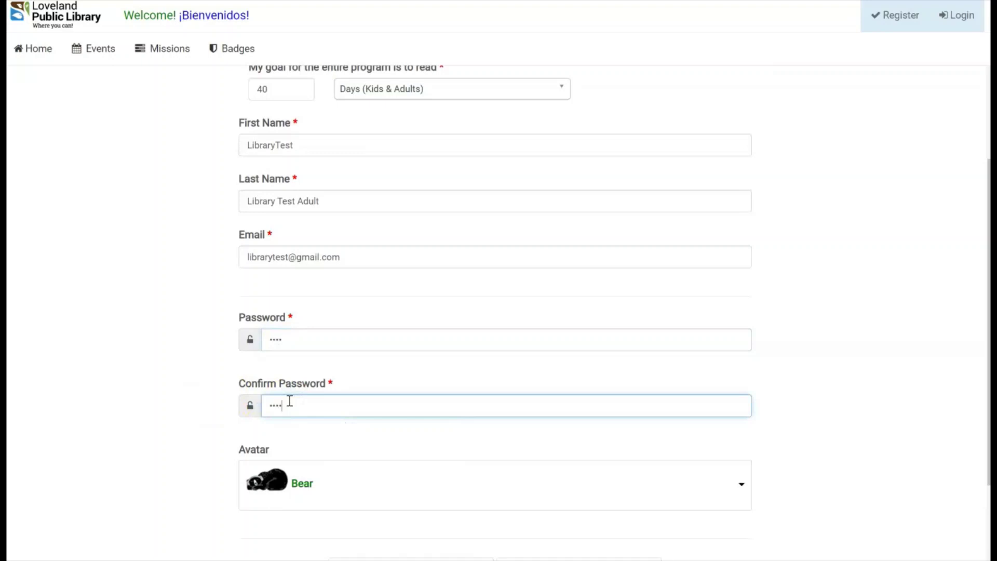
{"action": "left_click", "coordinate": [942, 367]}
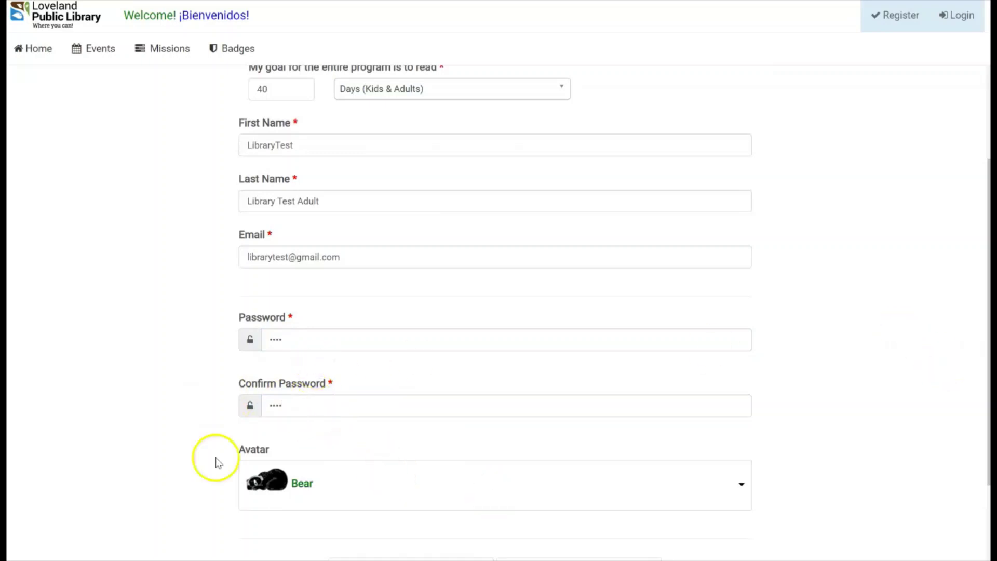
{"action": "left_click", "coordinate": [288, 349]}
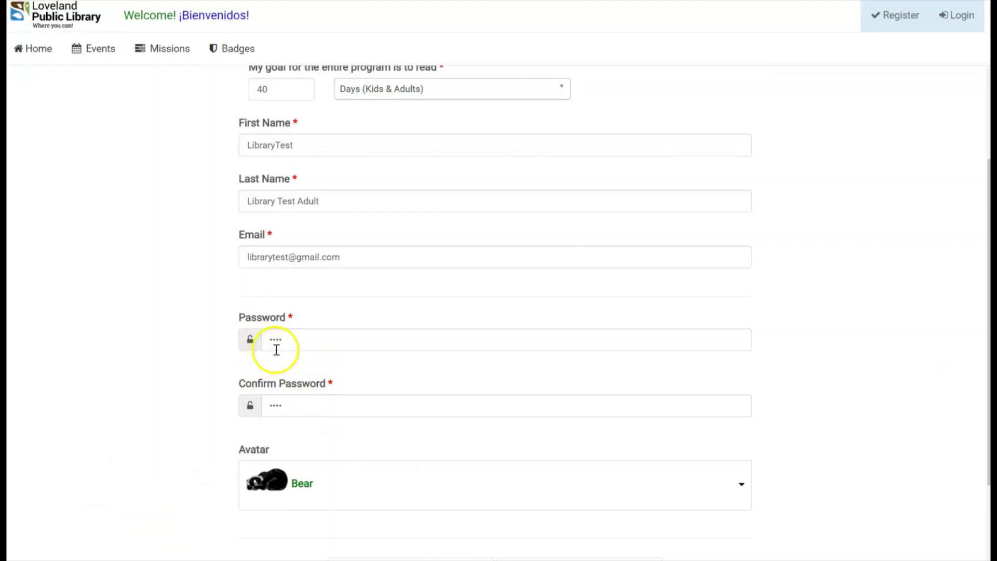
Choose Raccoon as the adult reader's avatar.
{"action": "left_click", "coordinate": [343, 467]}
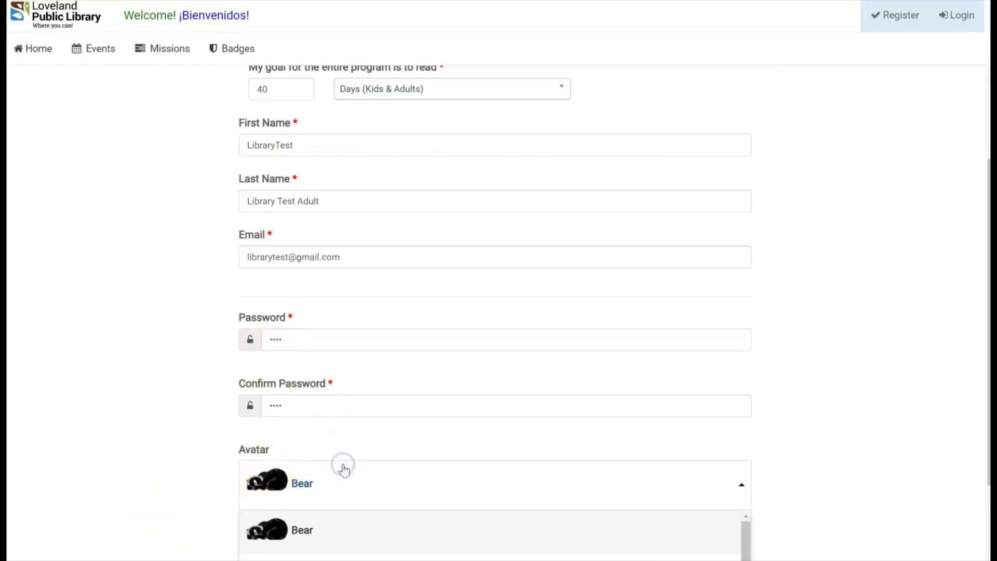
{"action": "scroll", "coordinate": [344, 469], "scroll_direction": "down", "scroll_amount": 3}
{"action": "left_click", "coordinate": [328, 495]}
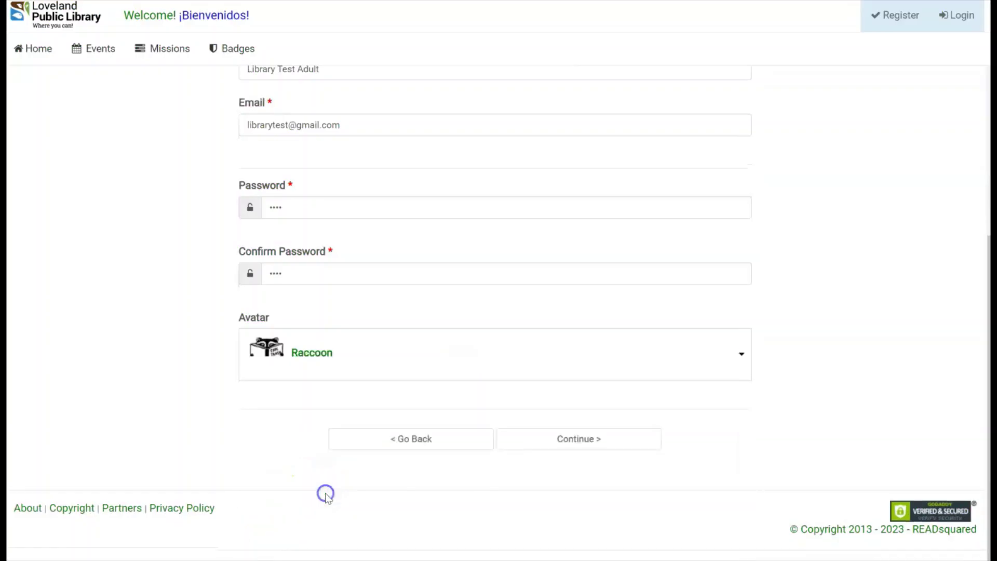
Add Additional Reader #2 aged 0-10 and continue to their details form.
{"action": "left_click", "coordinate": [596, 451]}
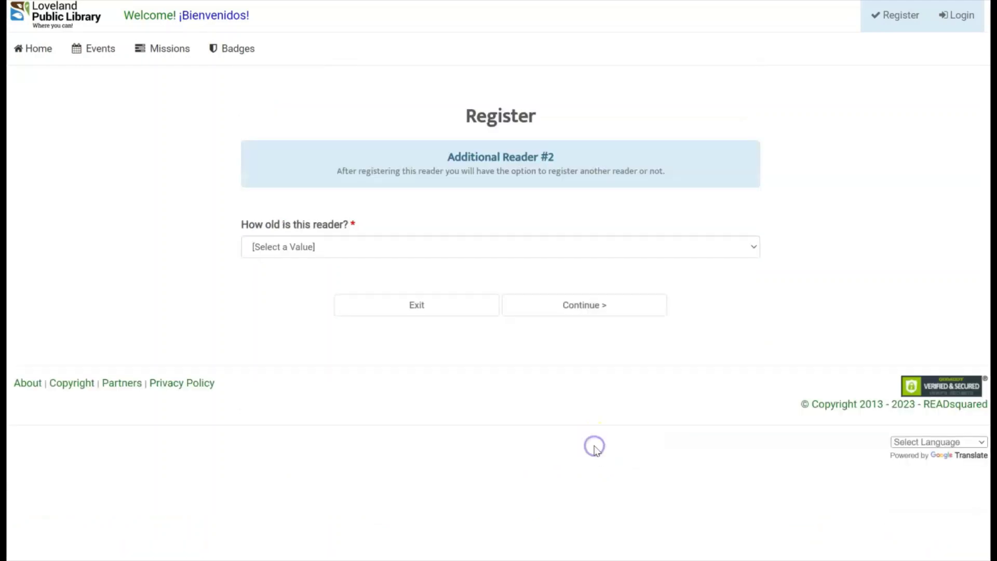
{"action": "left_click", "coordinate": [524, 152]}
{"action": "left_click", "coordinate": [458, 186]}
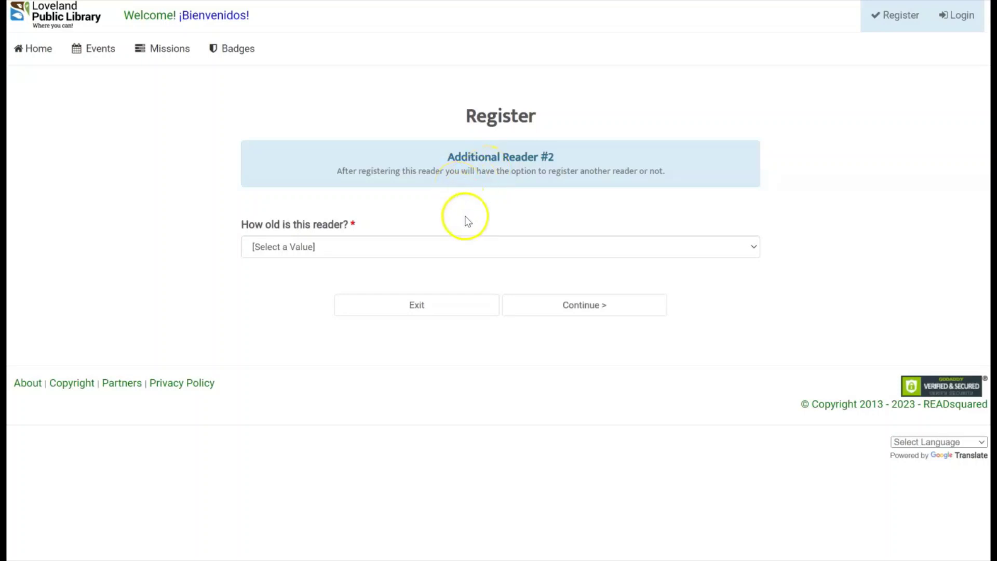
{"action": "left_click", "coordinate": [335, 254]}
{"action": "left_click", "coordinate": [329, 280]}
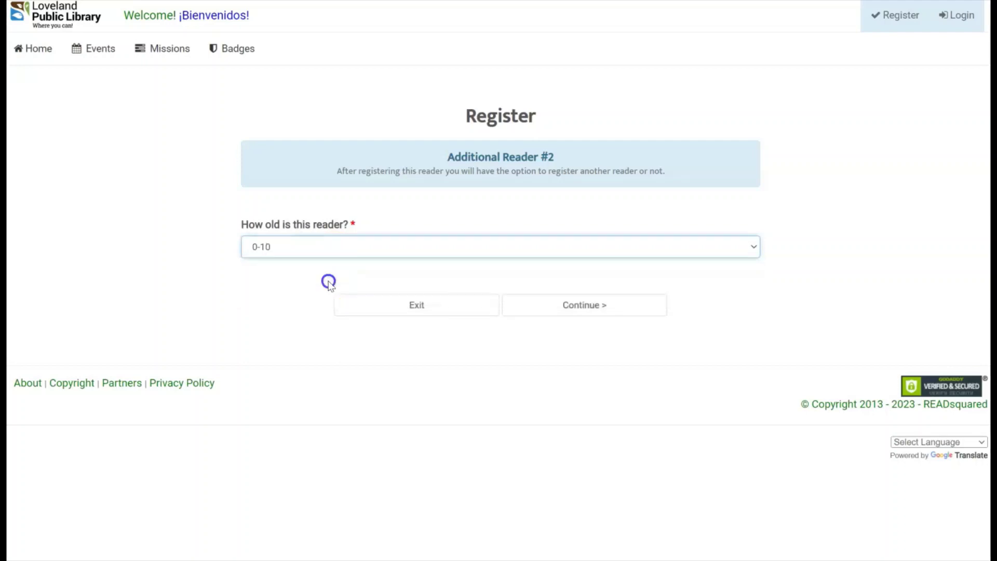
{"action": "left_click", "coordinate": [595, 315]}
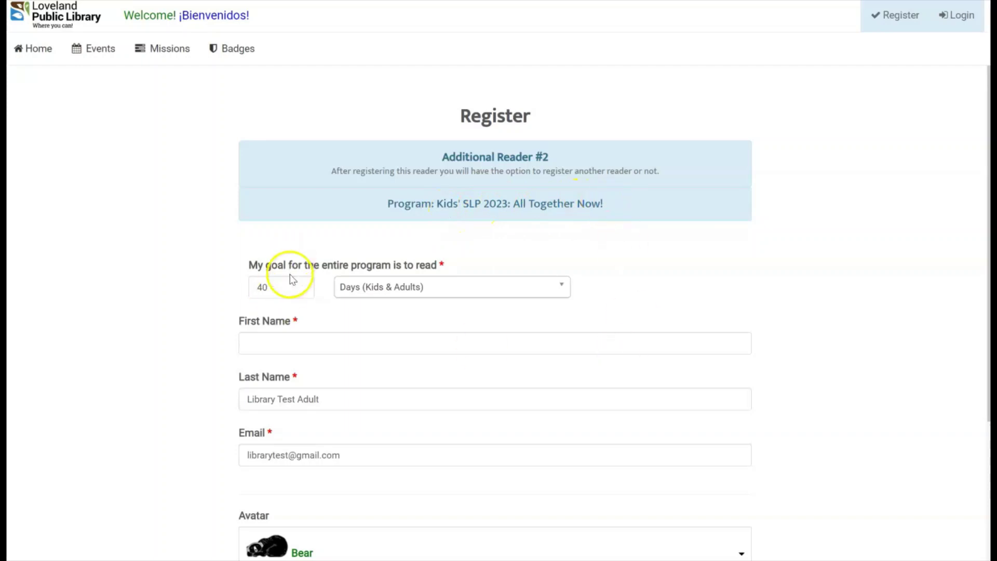
Change the reading goal to 50 days and enter the first name Mini Test.
{"action": "left_click_drag", "start_coordinate": [283, 287], "coordinate": [249, 290]}
{"action": "scroll", "coordinate": [156, 322], "scroll_direction": "down", "scroll_amount": 1}
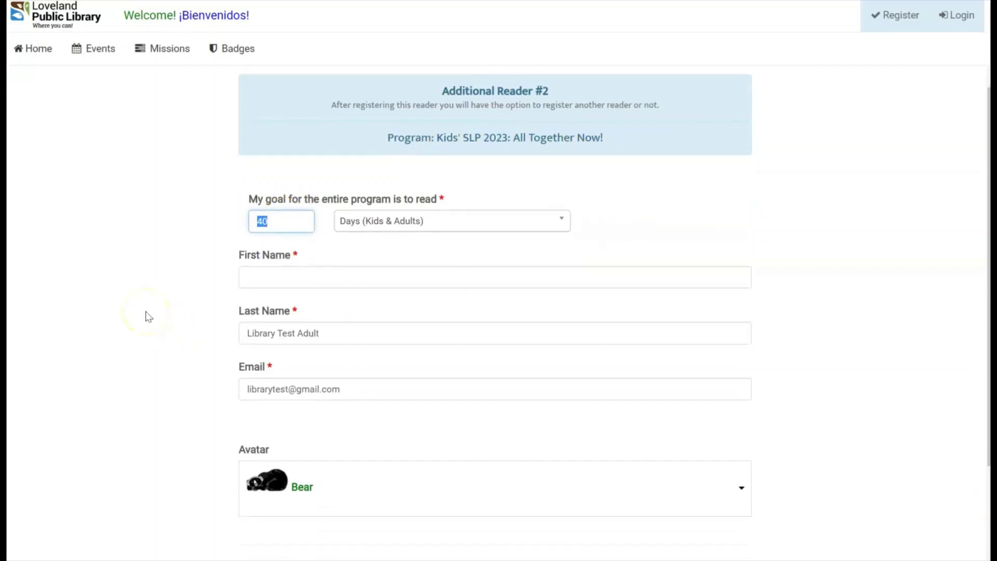
{"action": "left_click", "coordinate": [164, 287]}
{"action": "left_click", "coordinate": [292, 274]}
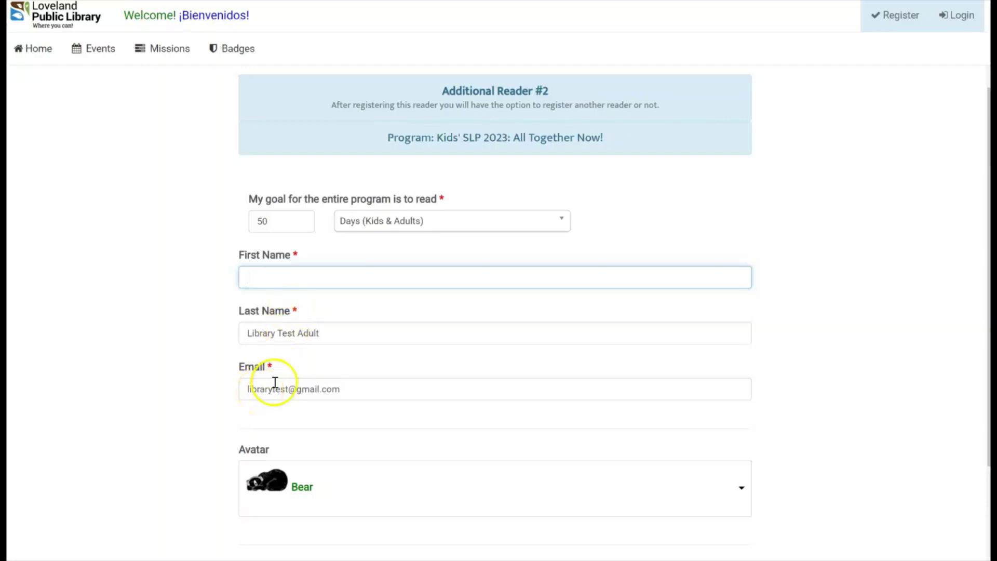
{"action": "left_click_drag", "start_coordinate": [318, 334], "coordinate": [290, 338]}
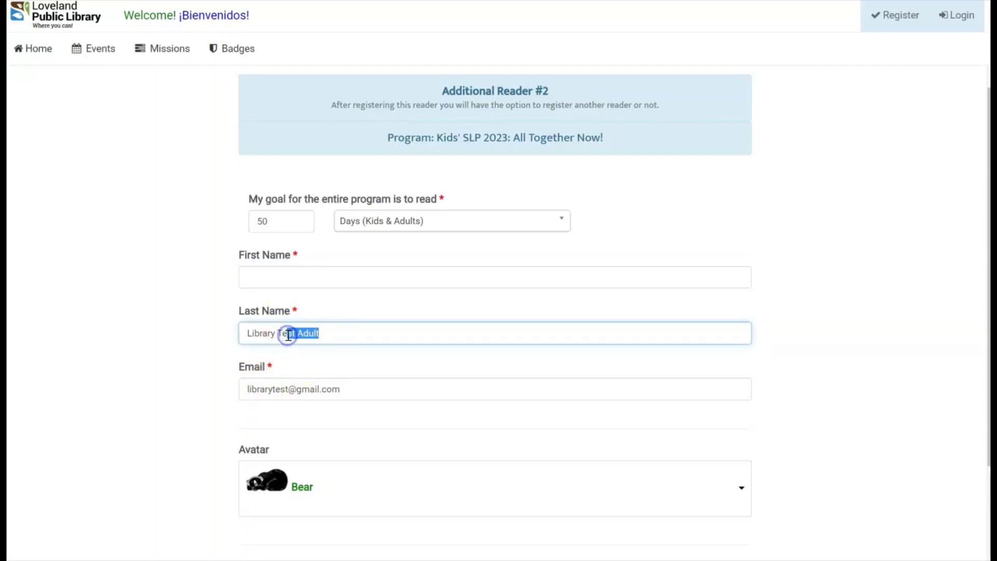
{"action": "left_click", "coordinate": [306, 283]}
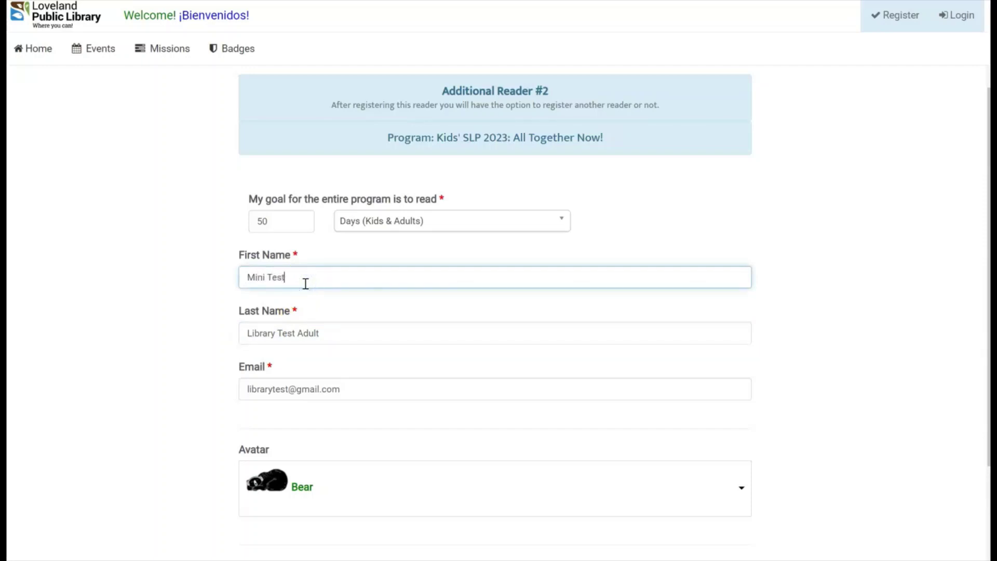
{"action": "scroll", "coordinate": [294, 317], "scroll_direction": "down", "scroll_amount": 1}
Give the reader the Foxes avatar and start adding another reader.
{"action": "left_click", "coordinate": [381, 411]}
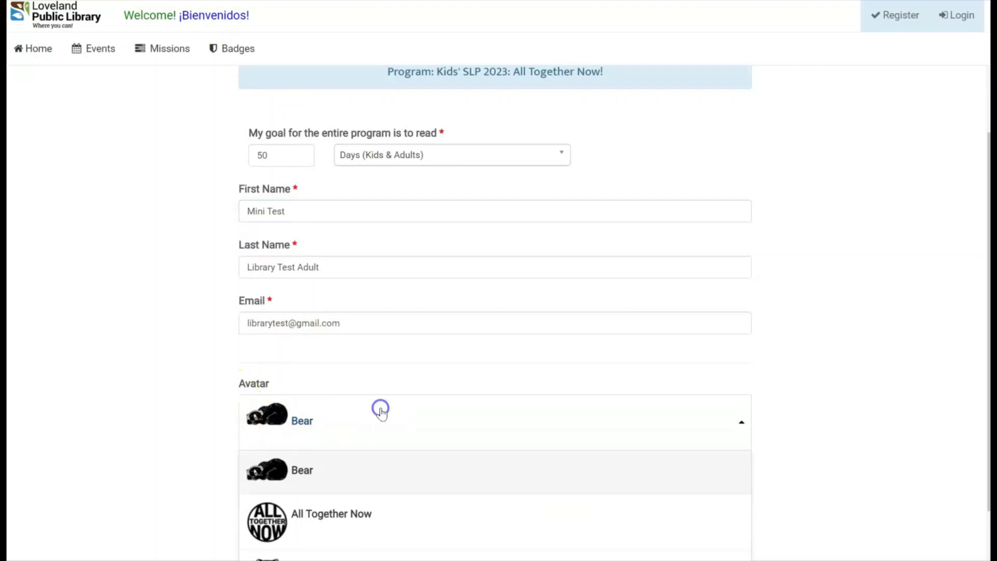
{"action": "scroll", "coordinate": [380, 411], "scroll_direction": "down", "scroll_amount": 1}
{"action": "scroll", "coordinate": [306, 504], "scroll_direction": "down", "scroll_amount": 1}
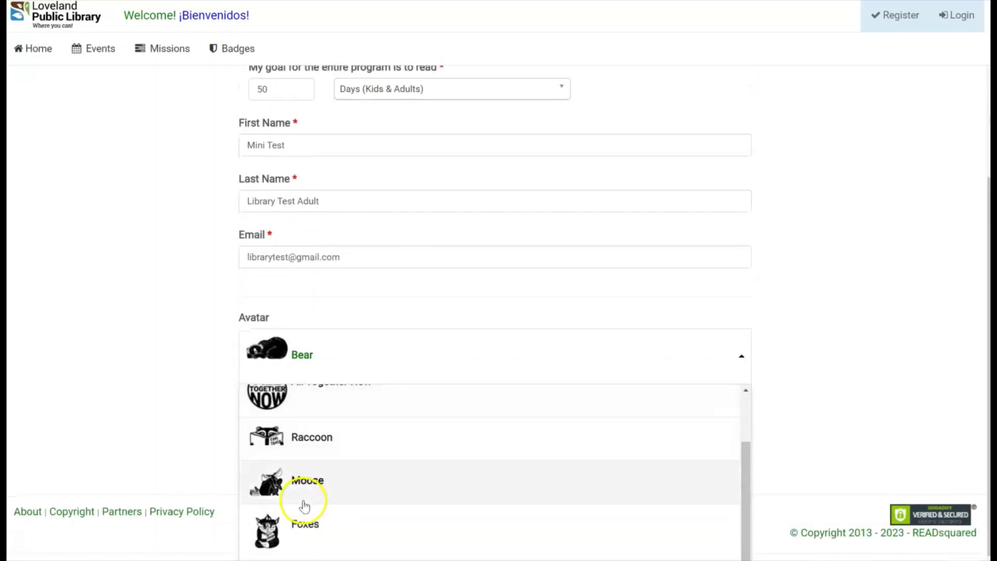
{"action": "left_click", "coordinate": [308, 540]}
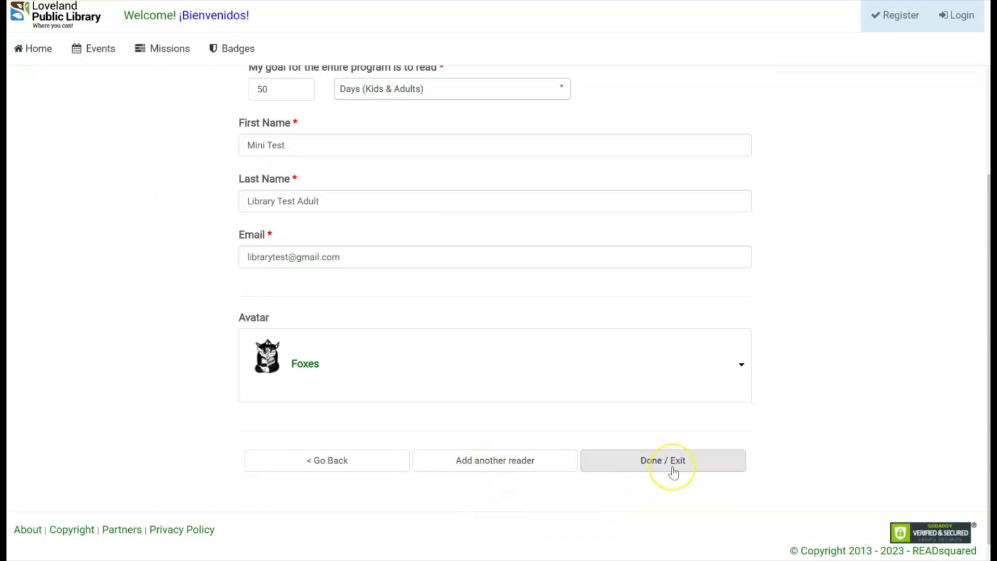
{"action": "left_click", "coordinate": [500, 471]}
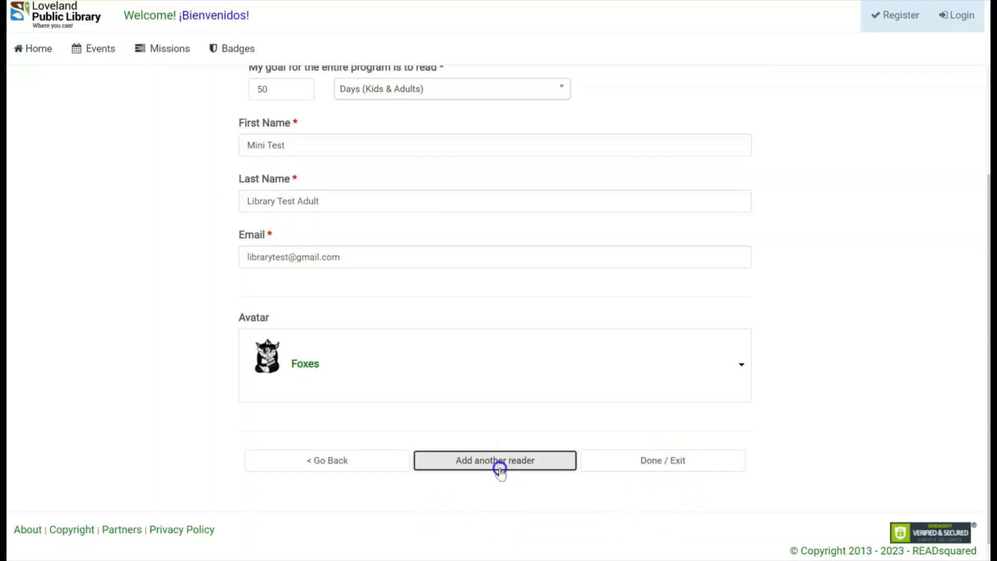
Set the third reader's age to 11-17 and continue to the Teen SLP 2023 form.
{"action": "left_click", "coordinate": [371, 255]}
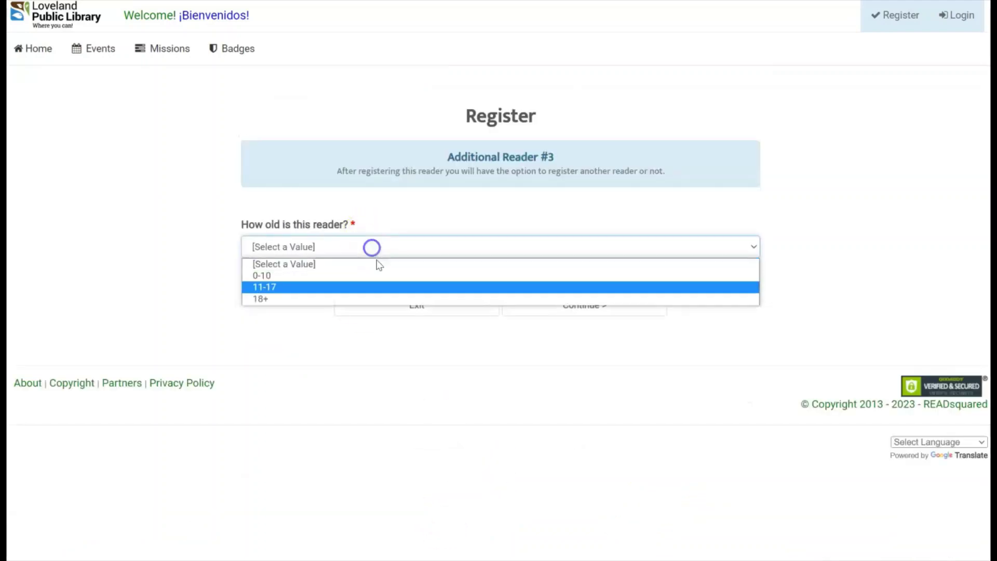
{"action": "left_click", "coordinate": [330, 286]}
{"action": "left_click", "coordinate": [522, 312]}
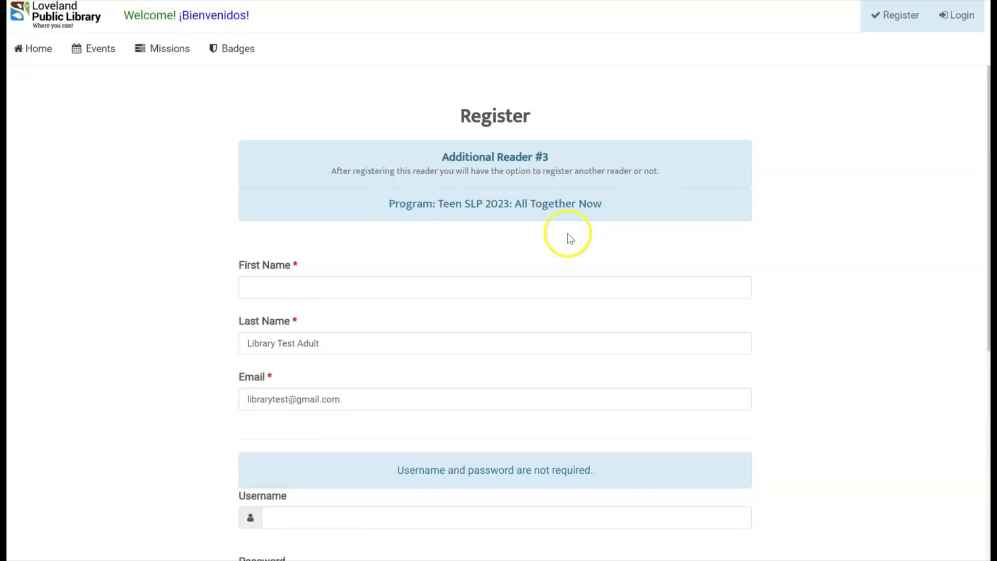
Enter the first name teenTest and finish registration with Done / Exit.
{"action": "left_click", "coordinate": [329, 289]}
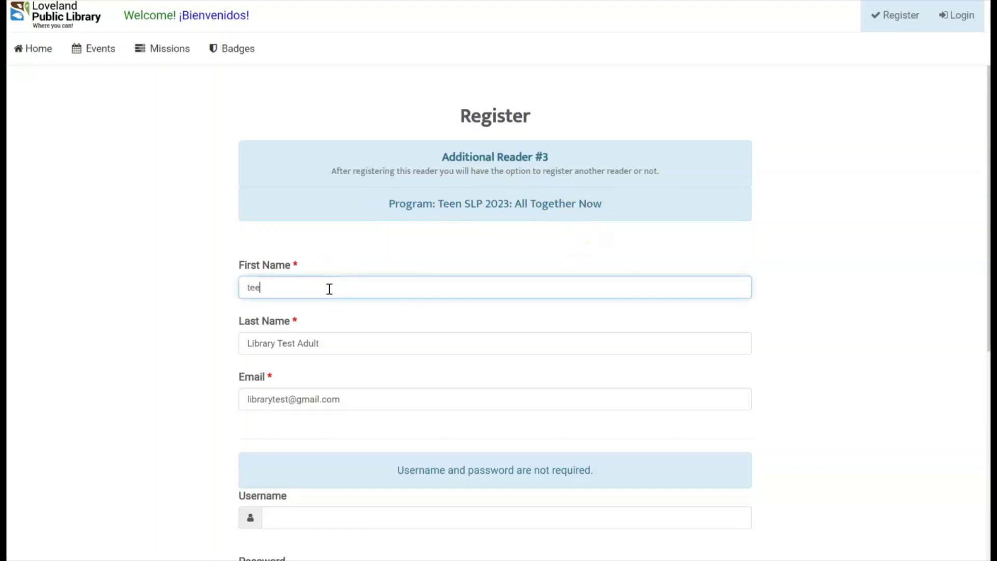
{"action": "type", "text": "teenTest"}
{"action": "scroll", "coordinate": [329, 288], "scroll_direction": "down", "scroll_amount": 4}
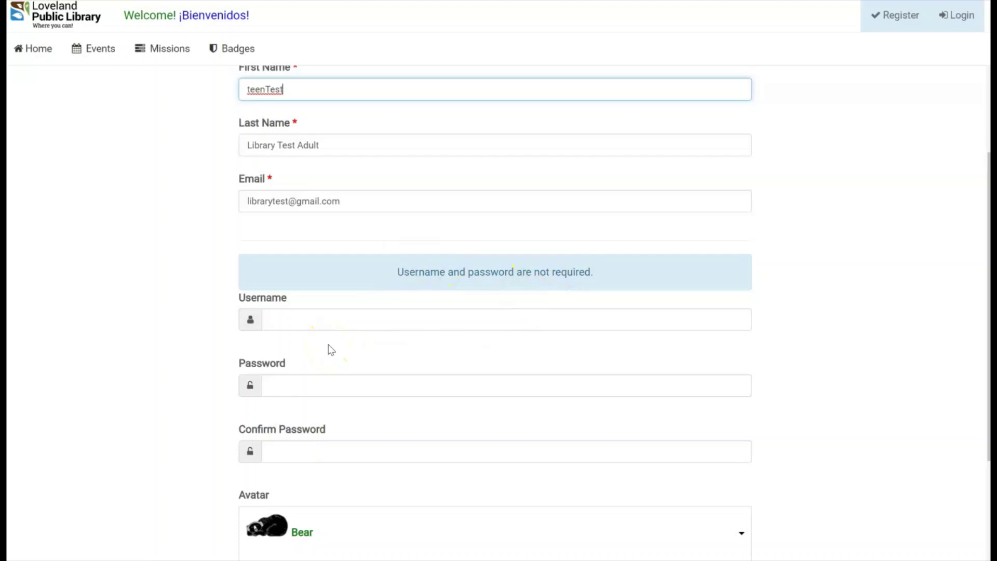
{"action": "scroll", "coordinate": [330, 372], "scroll_direction": "down", "scroll_amount": 4}
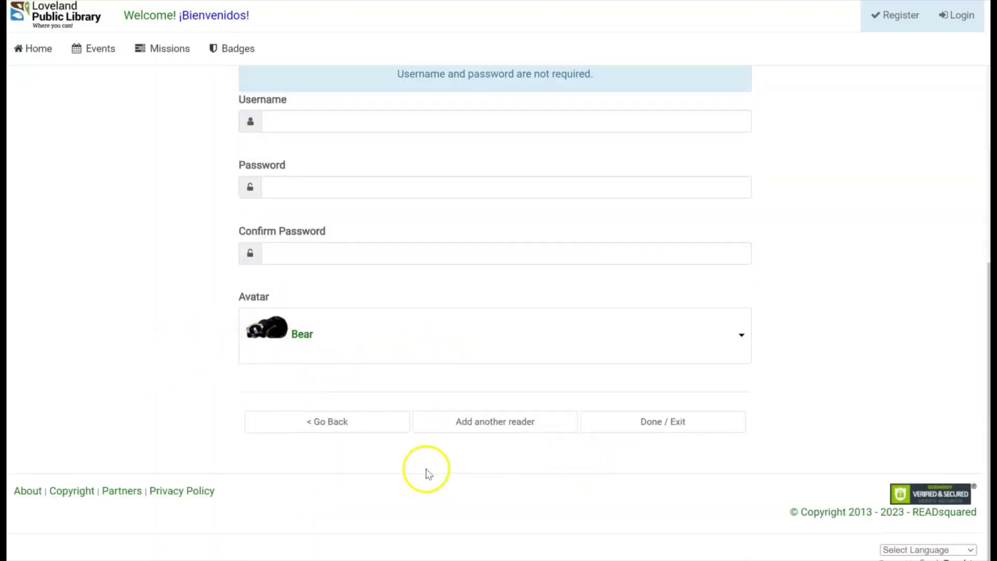
{"action": "left_click", "coordinate": [660, 428]}
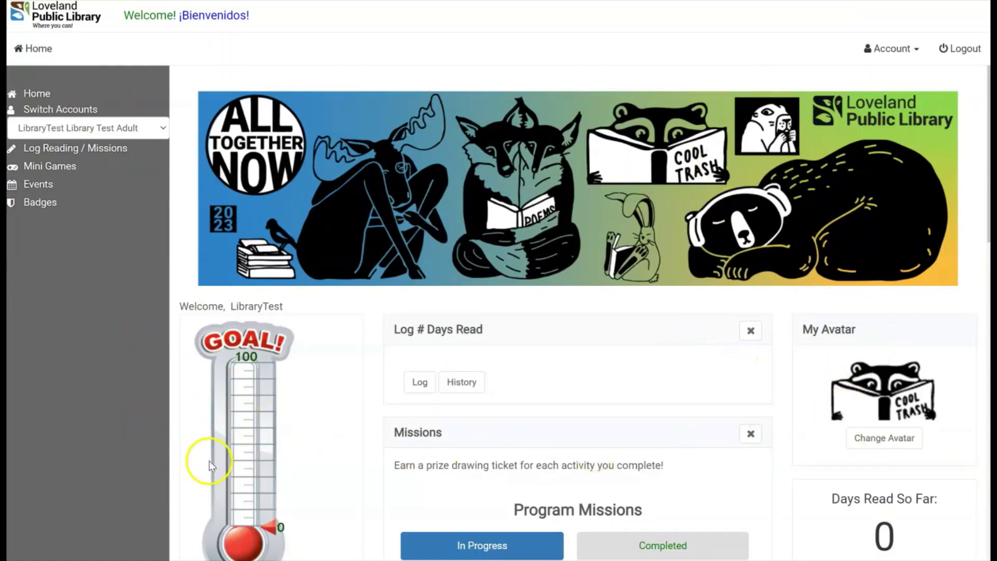
Scroll through the dashboard's Missions, Program Info and Featured Events panels and back up.
{"action": "scroll", "coordinate": [210, 456], "scroll_direction": "down", "scroll_amount": 5}
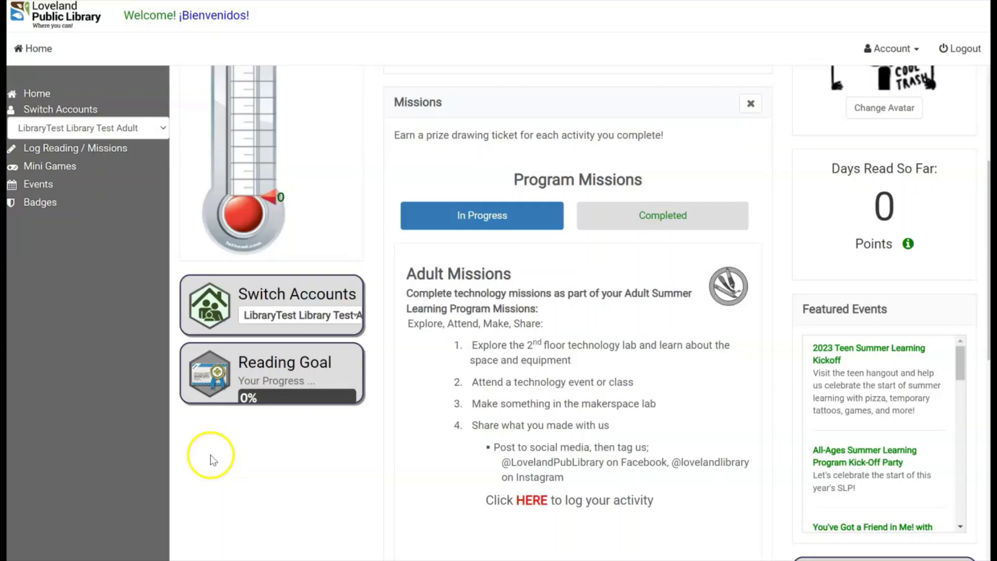
{"action": "scroll", "coordinate": [476, 487], "scroll_direction": "down", "scroll_amount": 3}
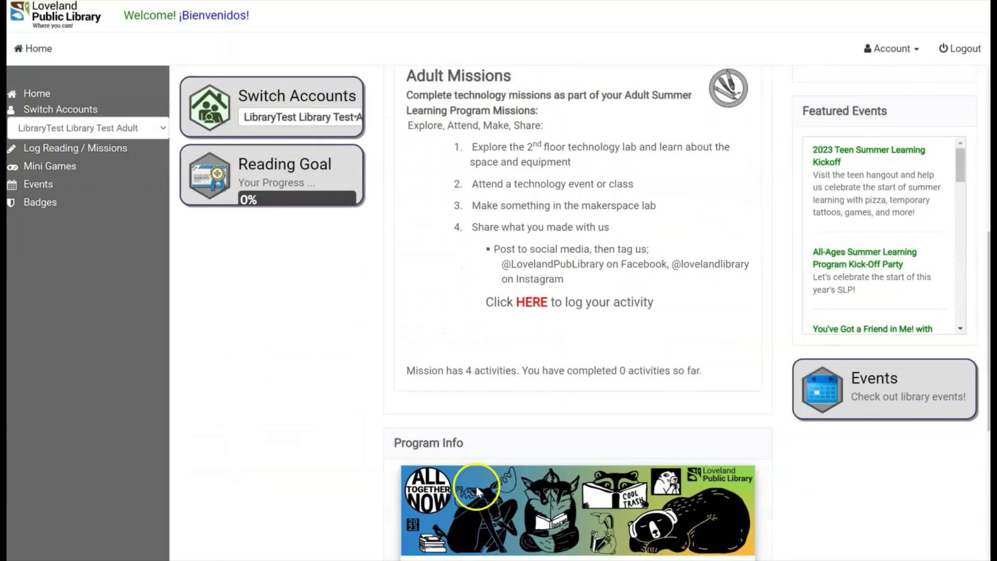
{"action": "scroll", "coordinate": [460, 469], "scroll_direction": "up", "scroll_amount": 5}
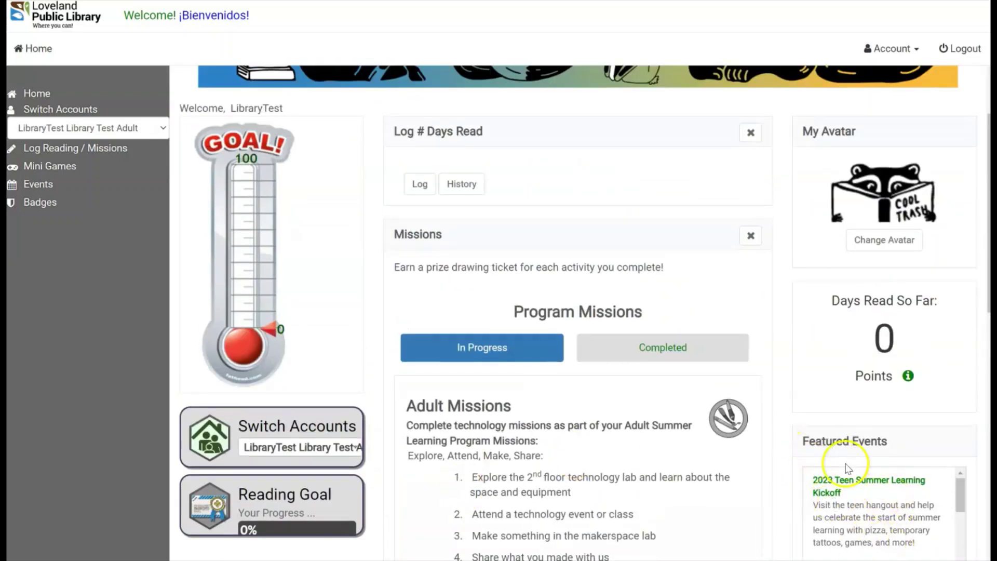
{"action": "scroll", "coordinate": [831, 481], "scroll_direction": "up", "scroll_amount": 1}
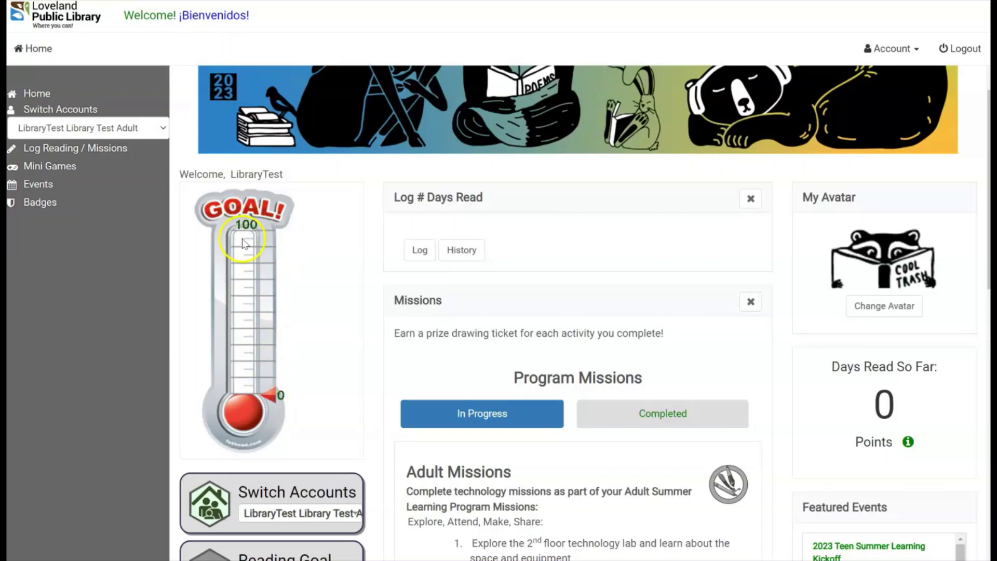
Switch to the Mini Test reader's dashboard, then to the teenTest reader's dashboard.
{"action": "scroll", "coordinate": [310, 255], "scroll_direction": "up", "scroll_amount": 3}
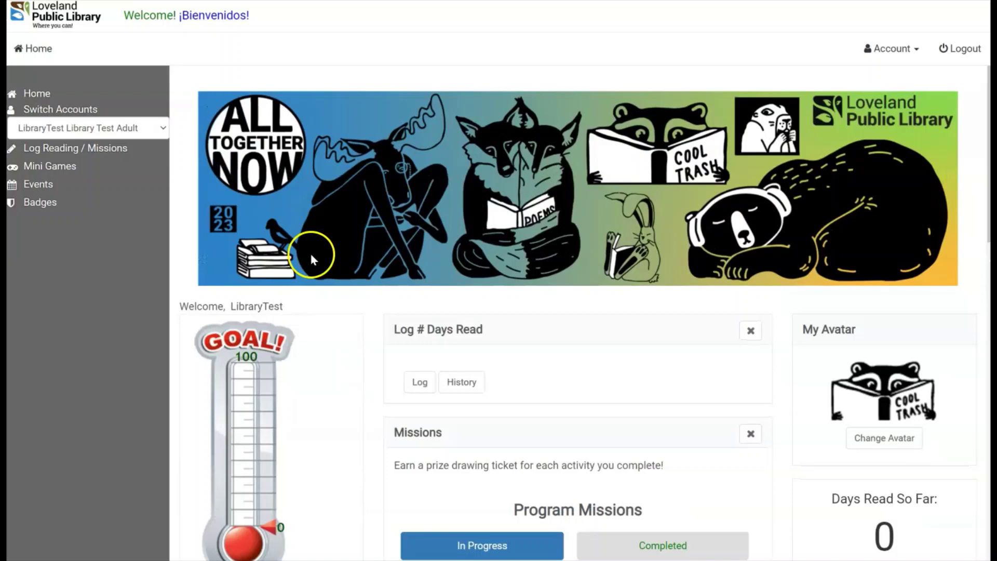
{"action": "left_click", "coordinate": [87, 133]}
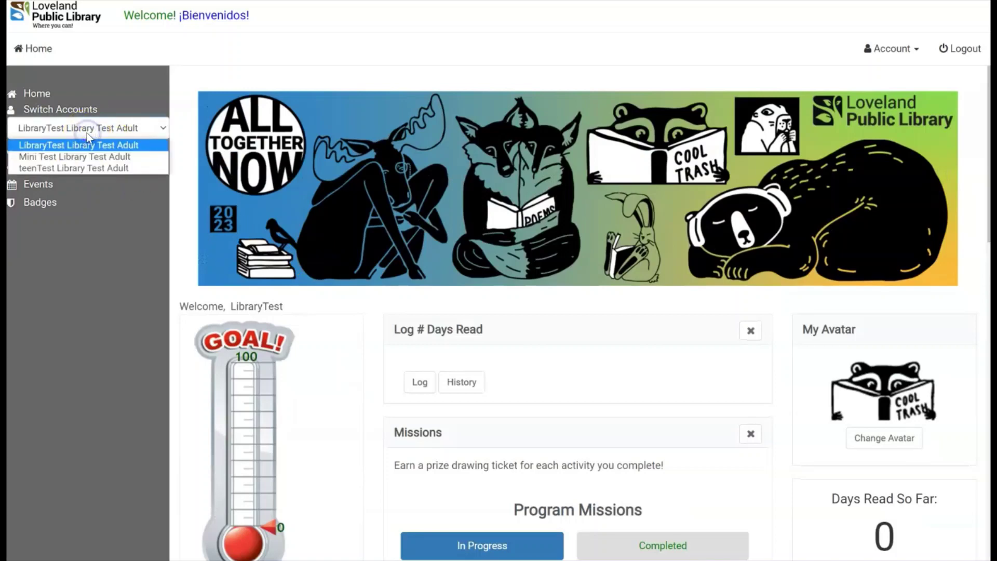
{"action": "left_click", "coordinate": [98, 157]}
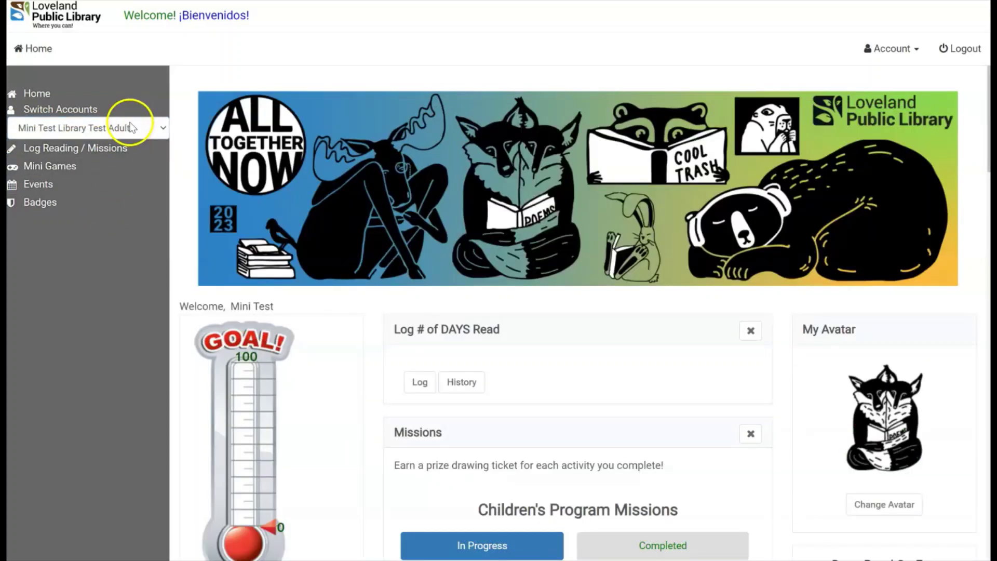
{"action": "left_click", "coordinate": [130, 126]}
{"action": "left_click", "coordinate": [92, 167]}
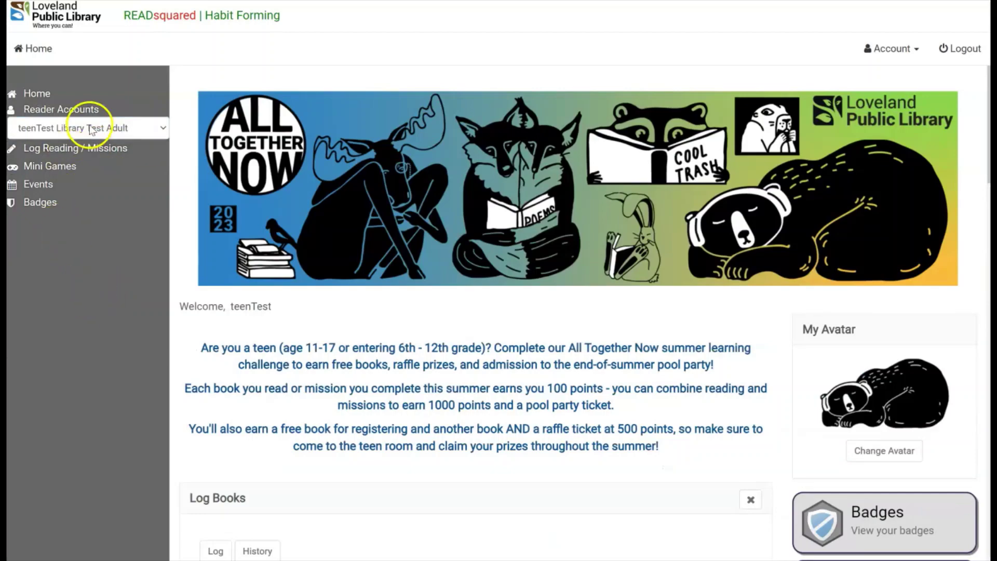
Review the Teen Missions list, then switch back to the adult test reader.
{"action": "scroll", "coordinate": [273, 213], "scroll_direction": "down", "scroll_amount": 5}
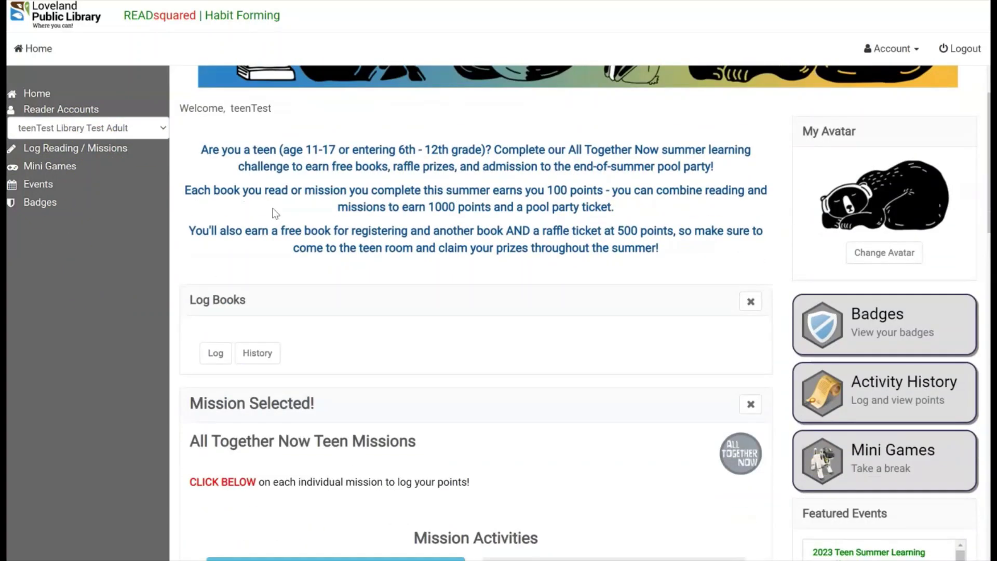
{"action": "scroll", "coordinate": [354, 414], "scroll_direction": "down", "scroll_amount": 15}
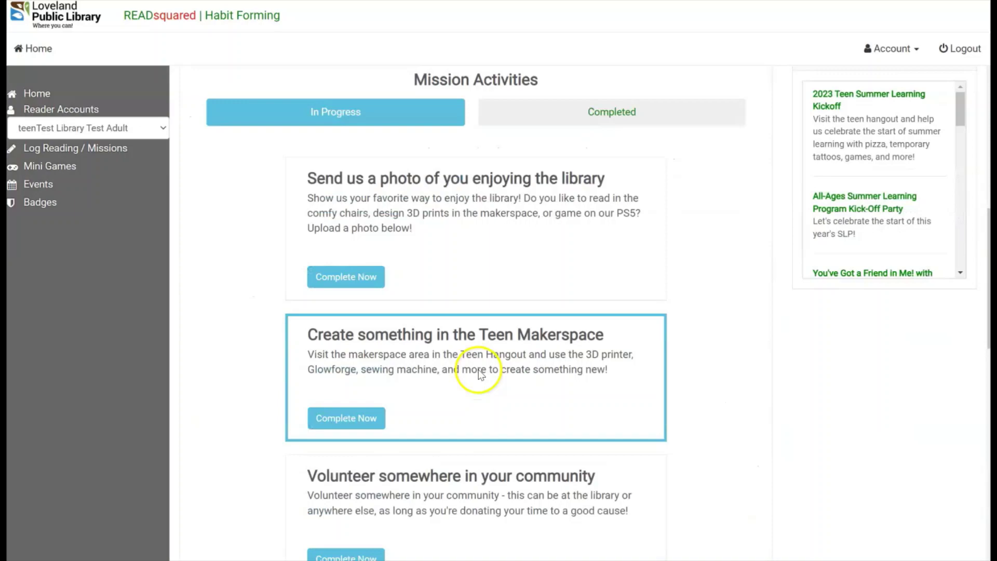
{"action": "scroll", "coordinate": [479, 375], "scroll_direction": "down", "scroll_amount": 6}
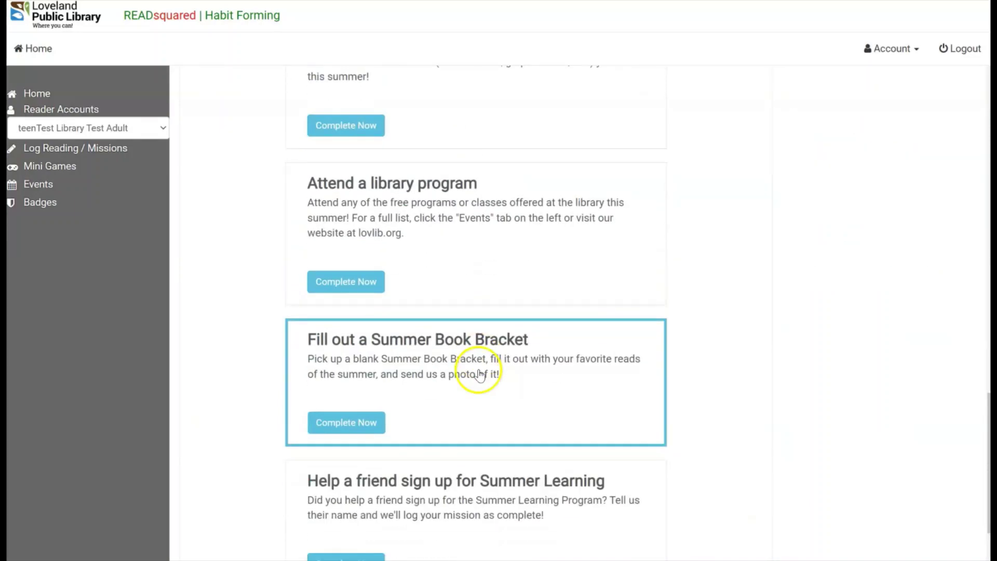
{"action": "scroll", "coordinate": [476, 376], "scroll_direction": "up", "scroll_amount": 16}
{"action": "scroll", "coordinate": [474, 378], "scroll_direction": "up", "scroll_amount": 15}
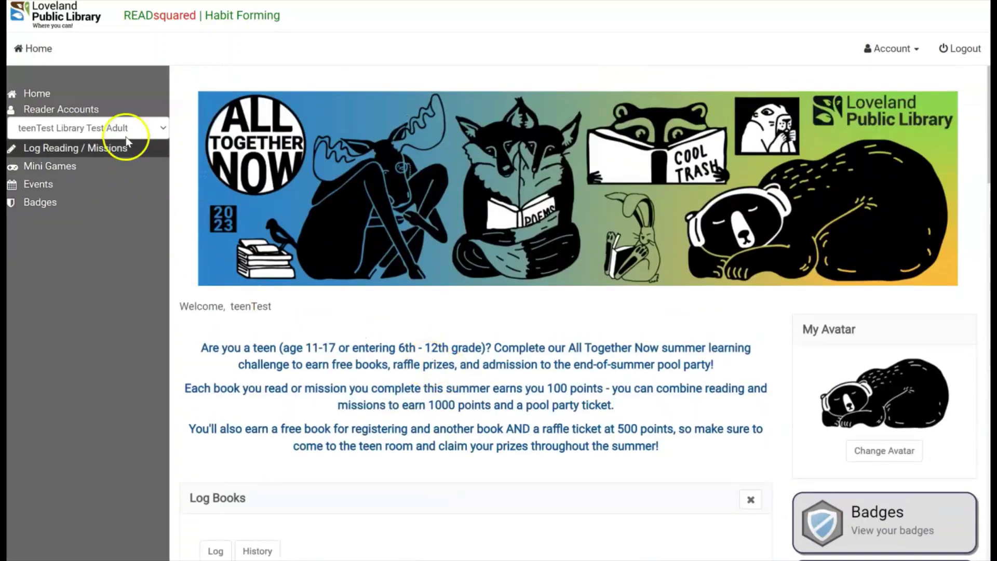
{"action": "left_click", "coordinate": [121, 127]}
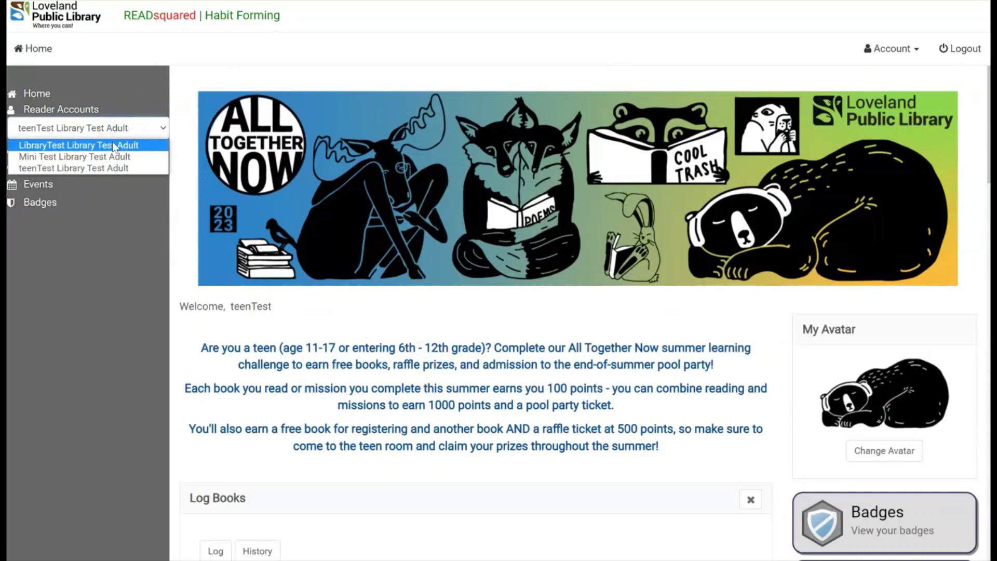
{"action": "left_click", "coordinate": [115, 146]}
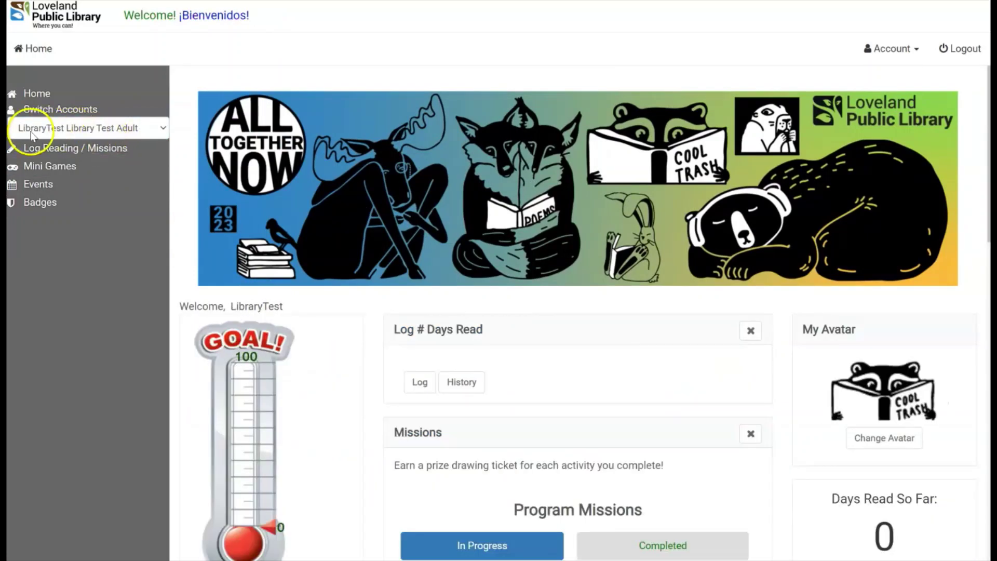
Log 3 days read under Days (Kids & Adults) for the adult and Mini Test readers.
{"action": "left_click", "coordinate": [106, 132]}
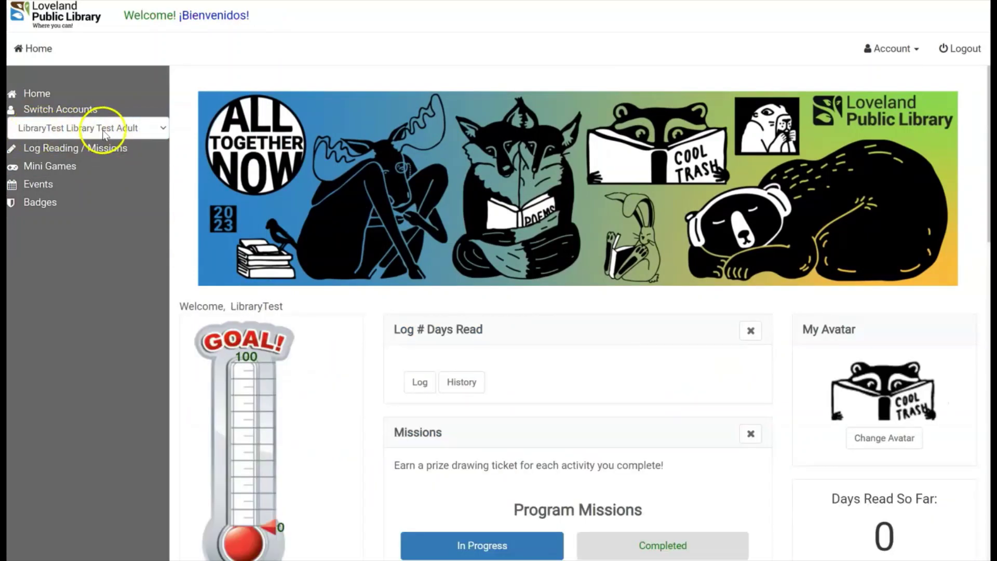
{"action": "left_click", "coordinate": [431, 387]}
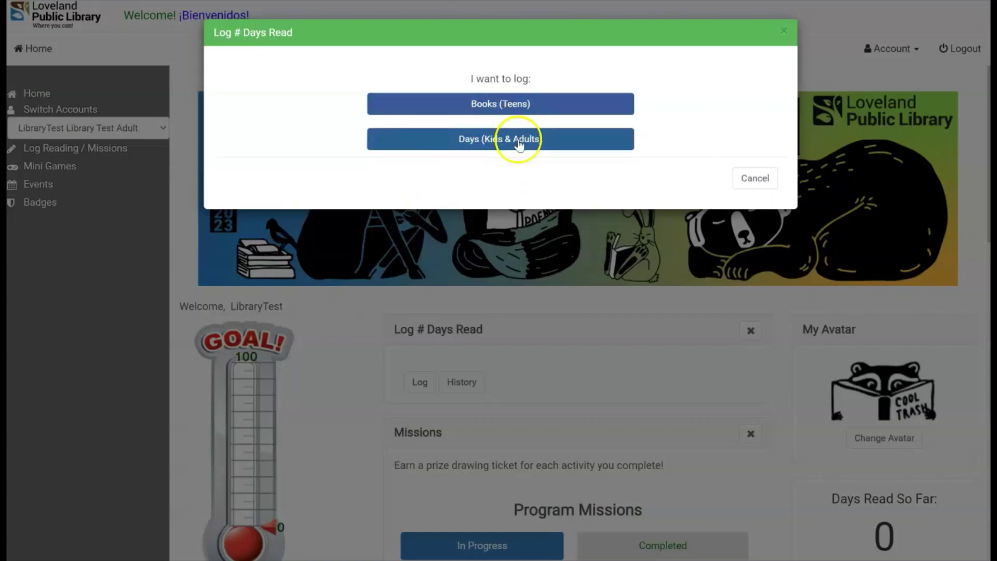
{"action": "left_click", "coordinate": [520, 147]}
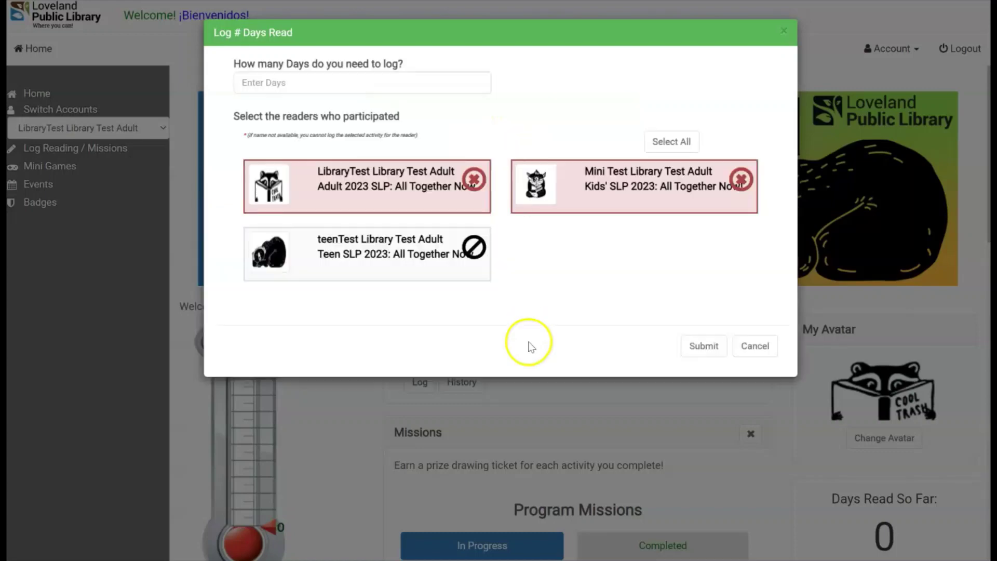
{"action": "left_click", "coordinate": [281, 85]}
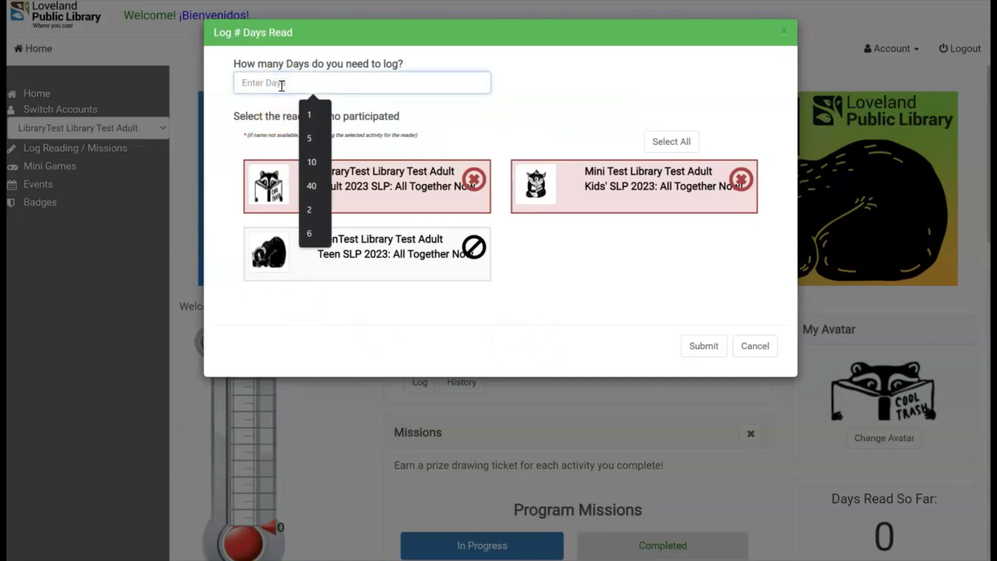
{"action": "type", "text": "3"}
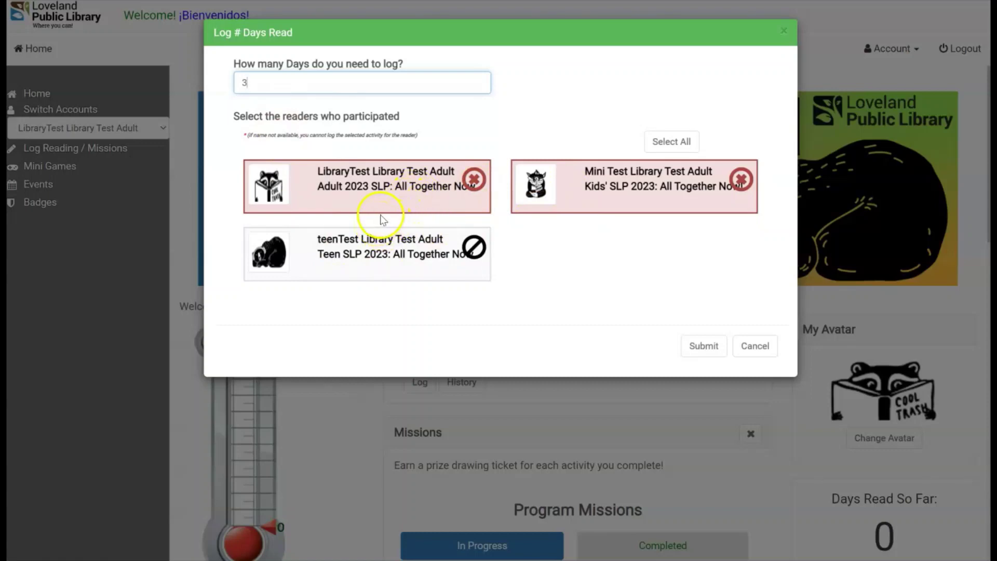
{"action": "left_click", "coordinate": [394, 196]}
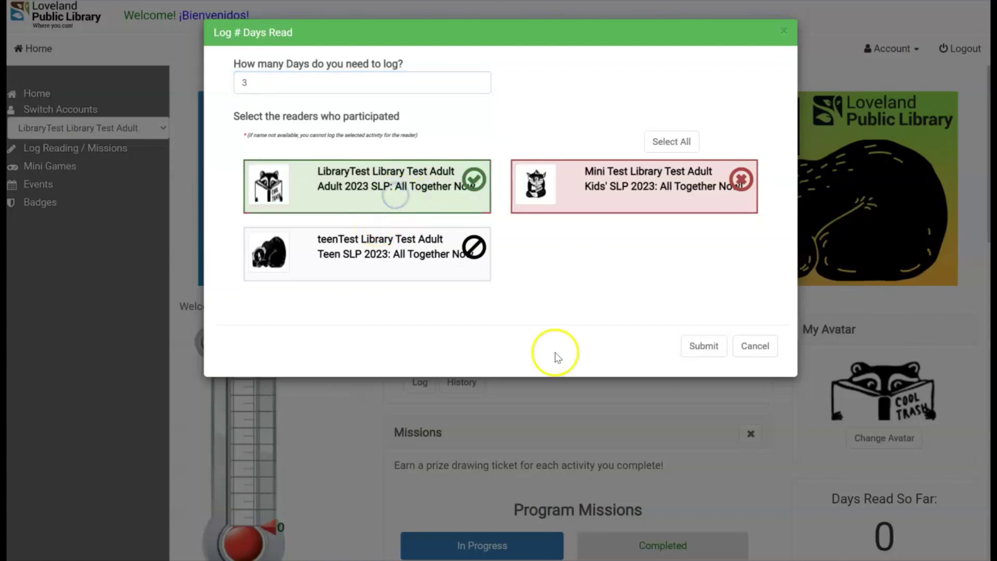
{"action": "left_click", "coordinate": [627, 205]}
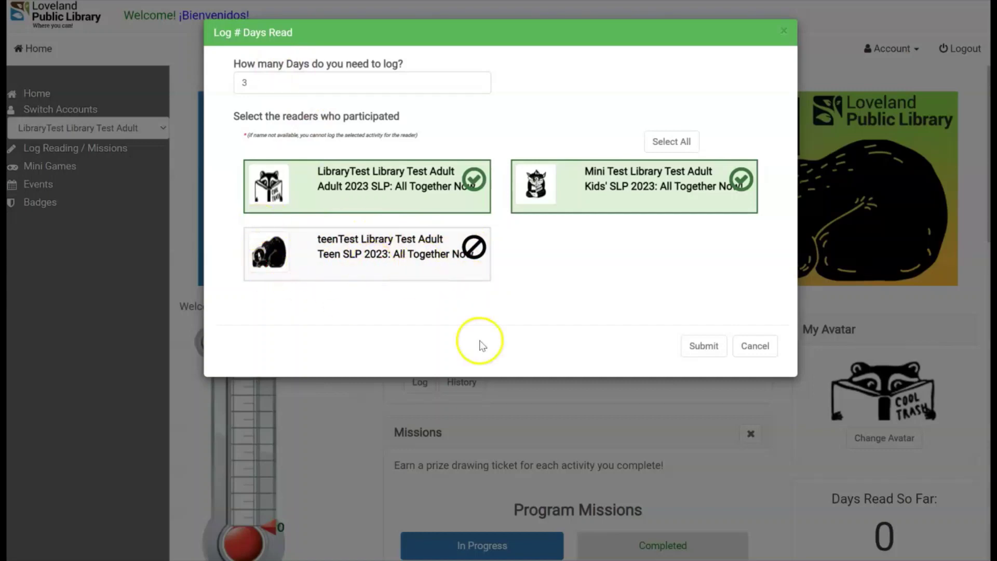
{"action": "left_click", "coordinate": [709, 358]}
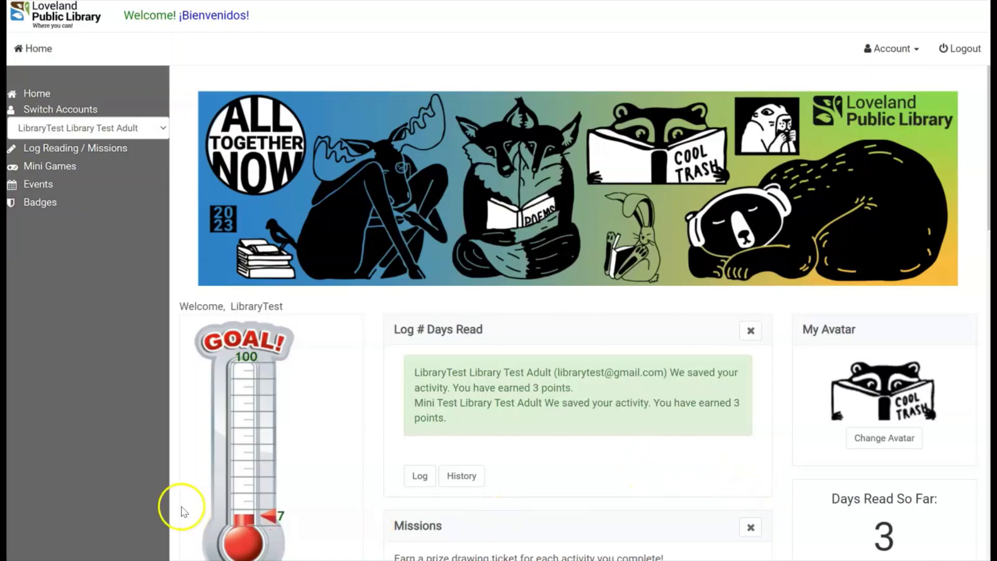
{"action": "scroll", "coordinate": [322, 374], "scroll_direction": "down", "scroll_amount": 1}
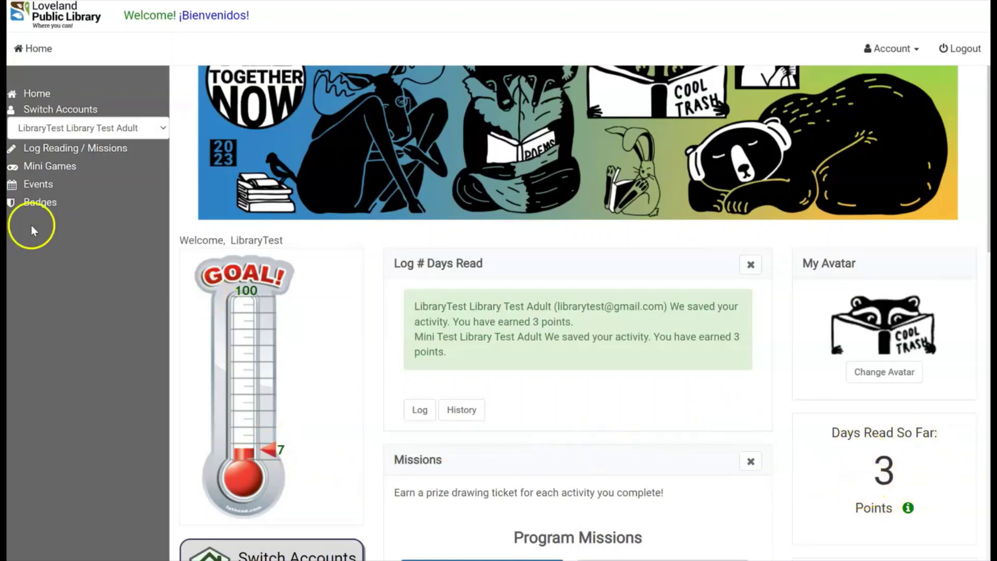
{"action": "scroll", "coordinate": [305, 161], "scroll_direction": "down", "scroll_amount": 1}
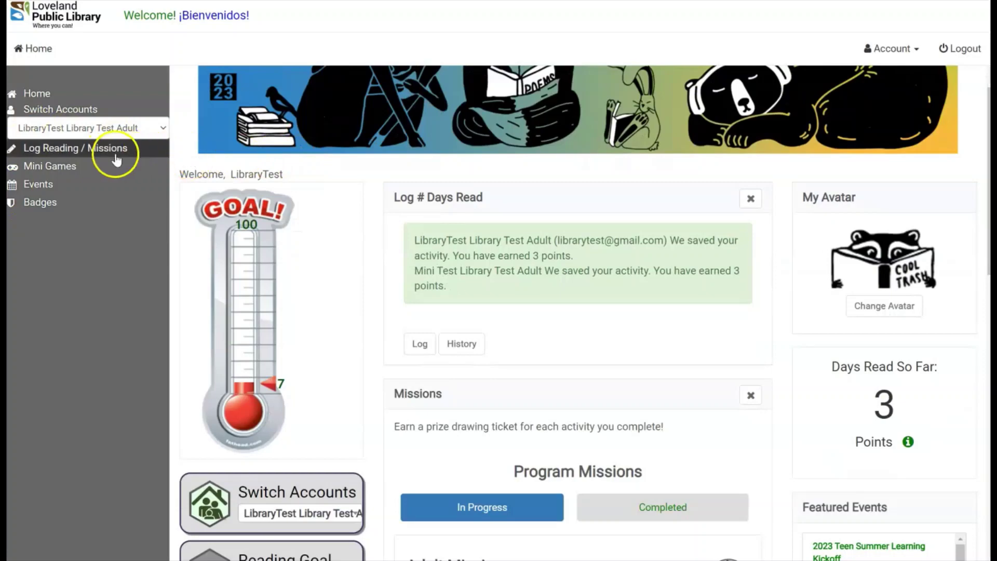
Reload Log Reading / Missions, switch to the Mini Test reader and scroll to Share Missions.
{"action": "left_click", "coordinate": [116, 155]}
{"action": "scroll", "coordinate": [555, 296], "scroll_direction": "down", "scroll_amount": 3}
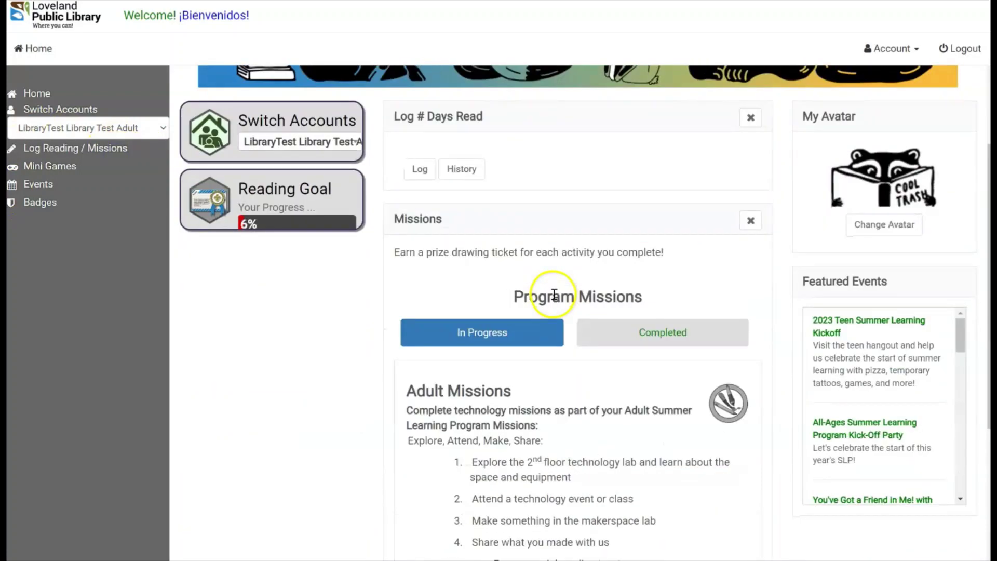
{"action": "scroll", "coordinate": [554, 294], "scroll_direction": "down", "scroll_amount": 3}
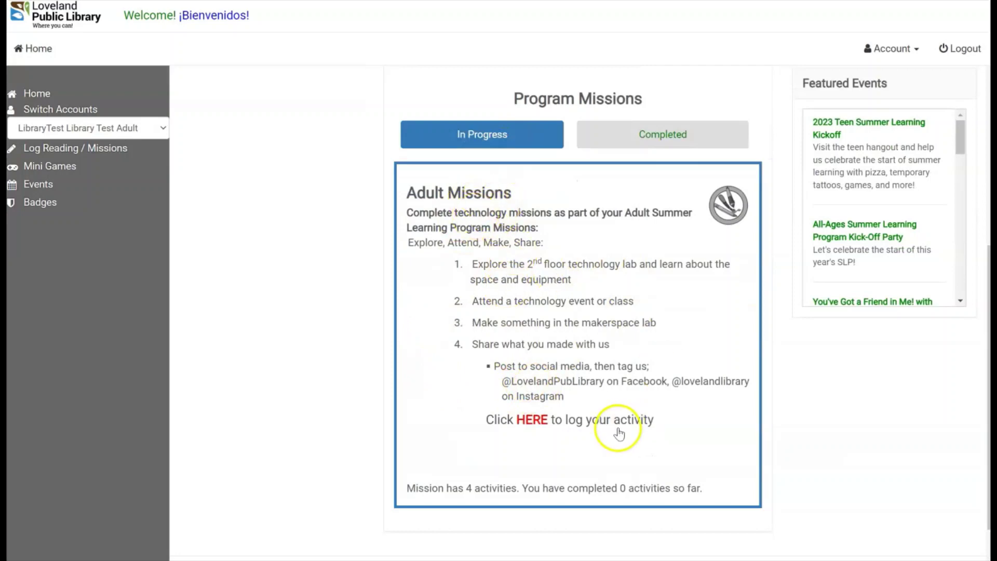
{"action": "left_click", "coordinate": [155, 136]}
{"action": "left_click", "coordinate": [146, 157]}
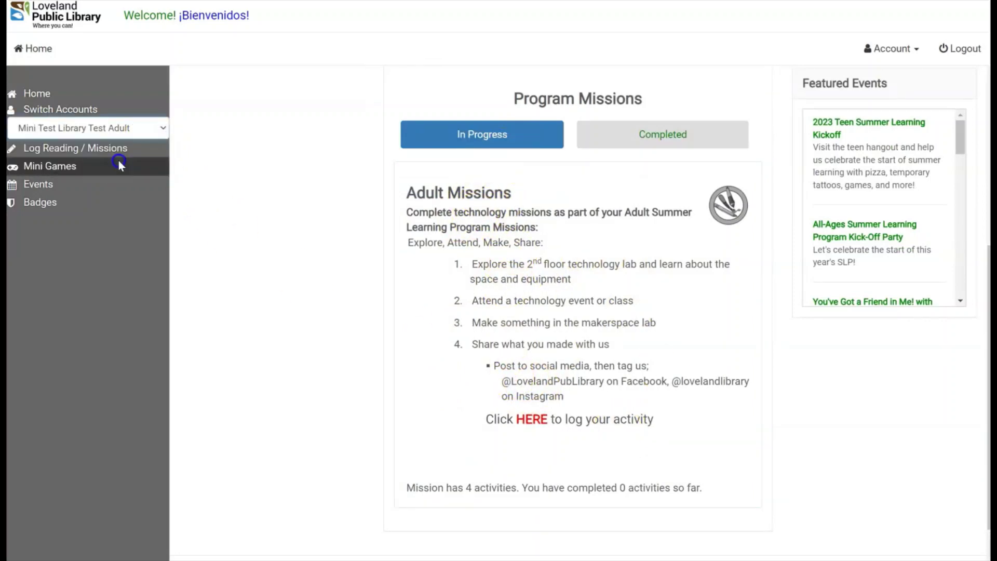
{"action": "scroll", "coordinate": [721, 406], "scroll_direction": "down", "scroll_amount": 8}
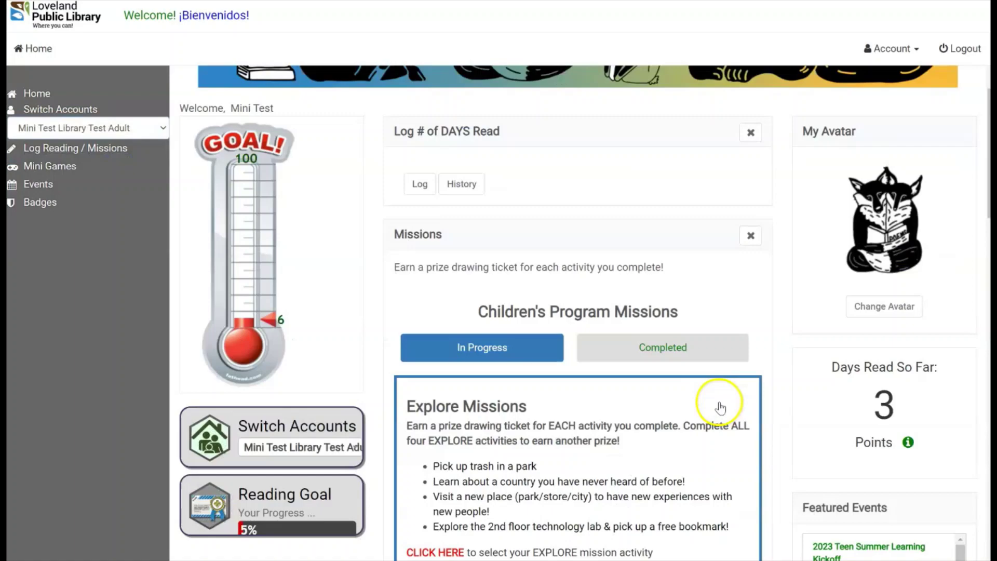
{"action": "scroll", "coordinate": [717, 400], "scroll_direction": "up", "scroll_amount": 2}
{"action": "scroll", "coordinate": [457, 307], "scroll_direction": "down", "scroll_amount": 10}
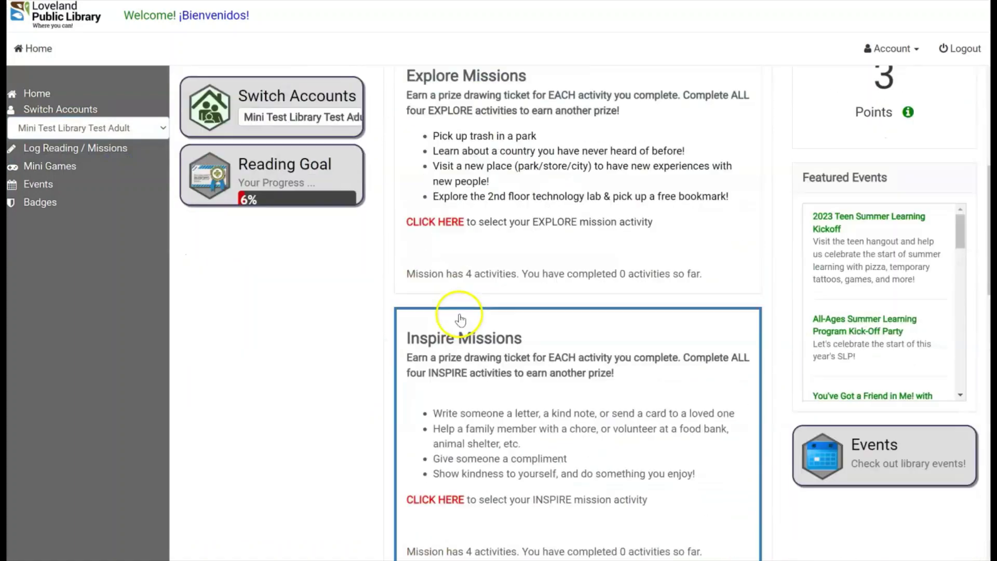
{"action": "scroll", "coordinate": [455, 336], "scroll_direction": "down", "scroll_amount": 4}
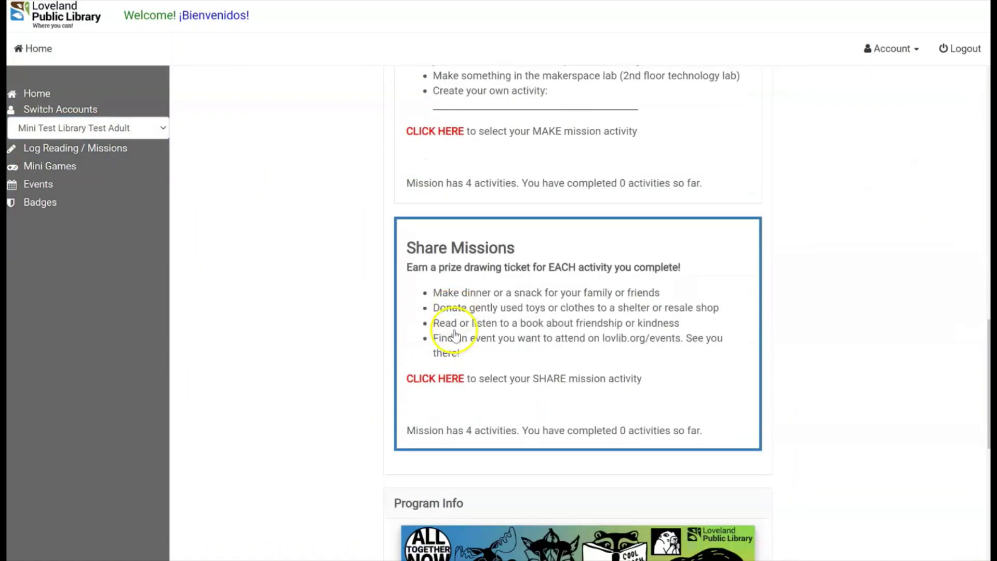
Mark the 'Make dinner or a snack' Share Missions activity as completed.
{"action": "left_click", "coordinate": [459, 379]}
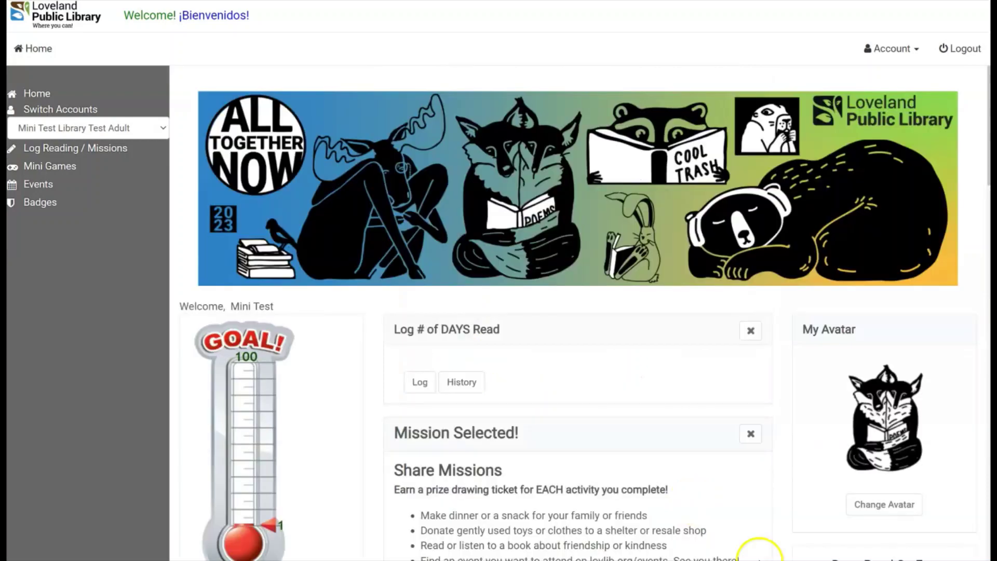
{"action": "scroll", "coordinate": [523, 478], "scroll_direction": "down", "scroll_amount": 6}
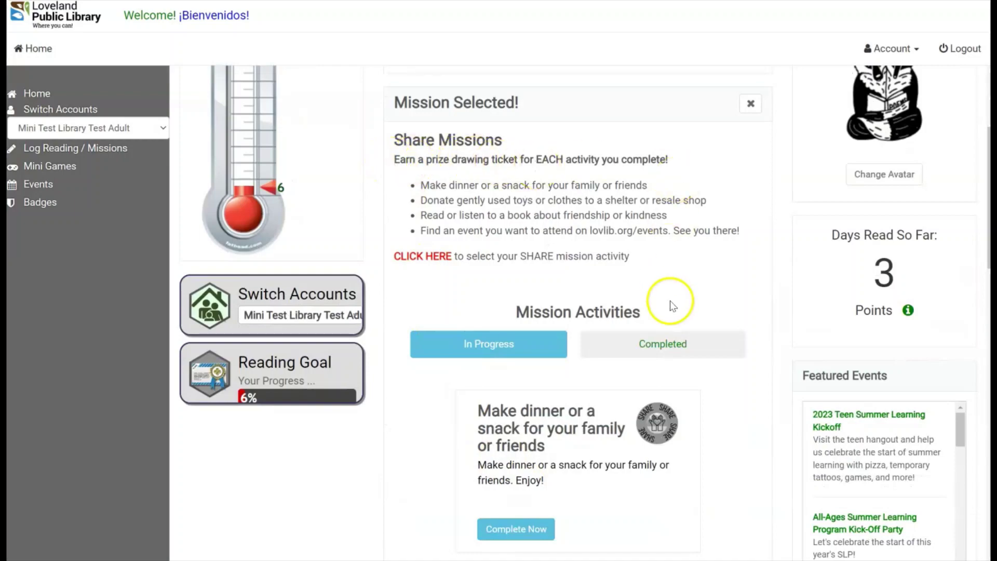
{"action": "scroll", "coordinate": [670, 306], "scroll_direction": "down", "scroll_amount": 3}
{"action": "scroll", "coordinate": [575, 189], "scroll_direction": "down", "scroll_amount": 2}
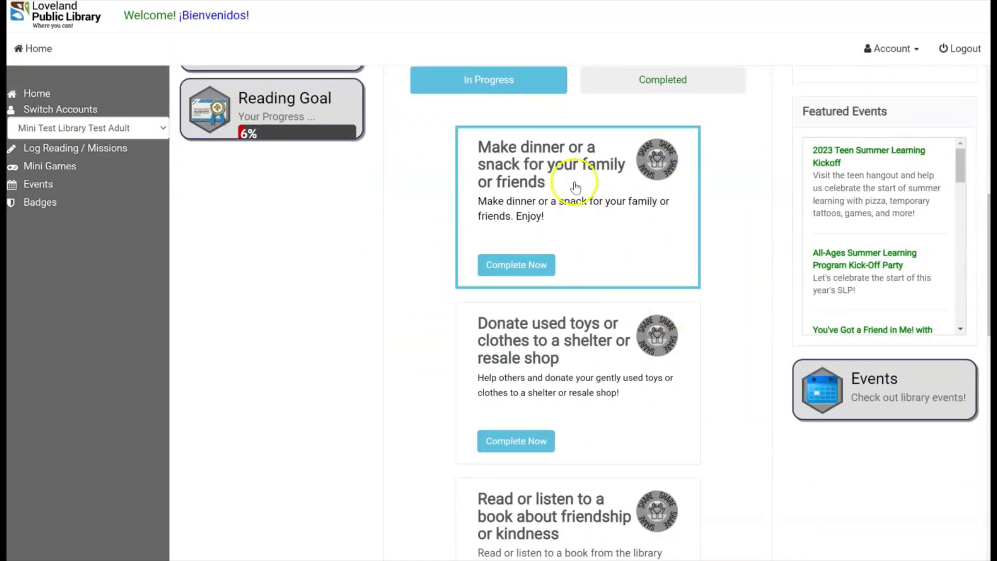
{"action": "scroll", "coordinate": [579, 363], "scroll_direction": "down", "scroll_amount": 3}
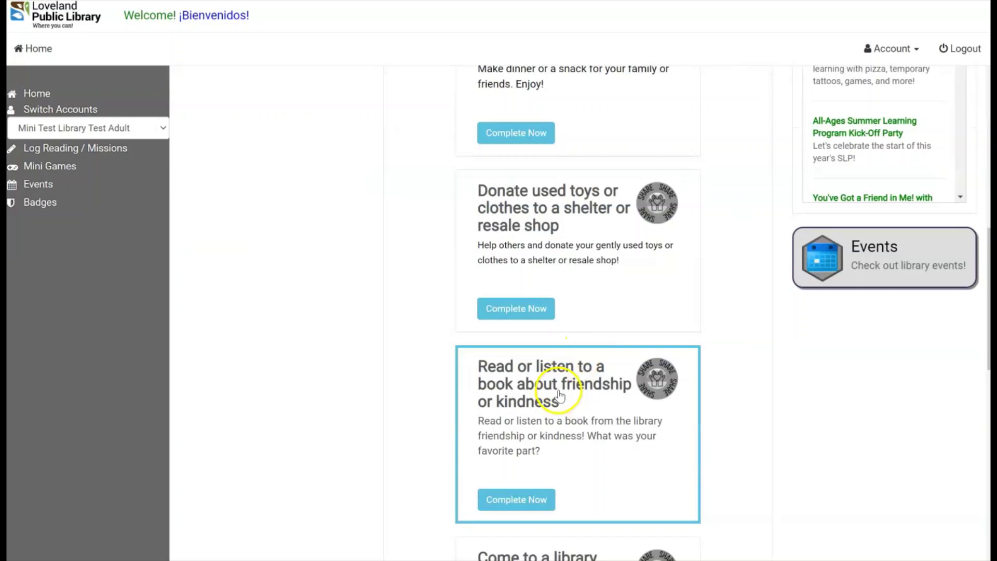
{"action": "scroll", "coordinate": [566, 429], "scroll_direction": "up", "scroll_amount": 4}
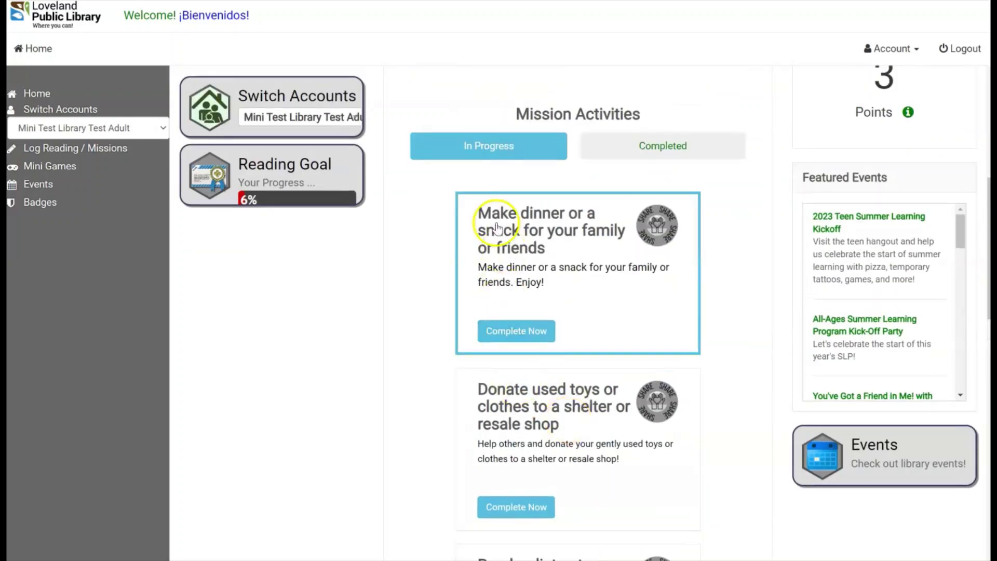
{"action": "left_click", "coordinate": [537, 343]}
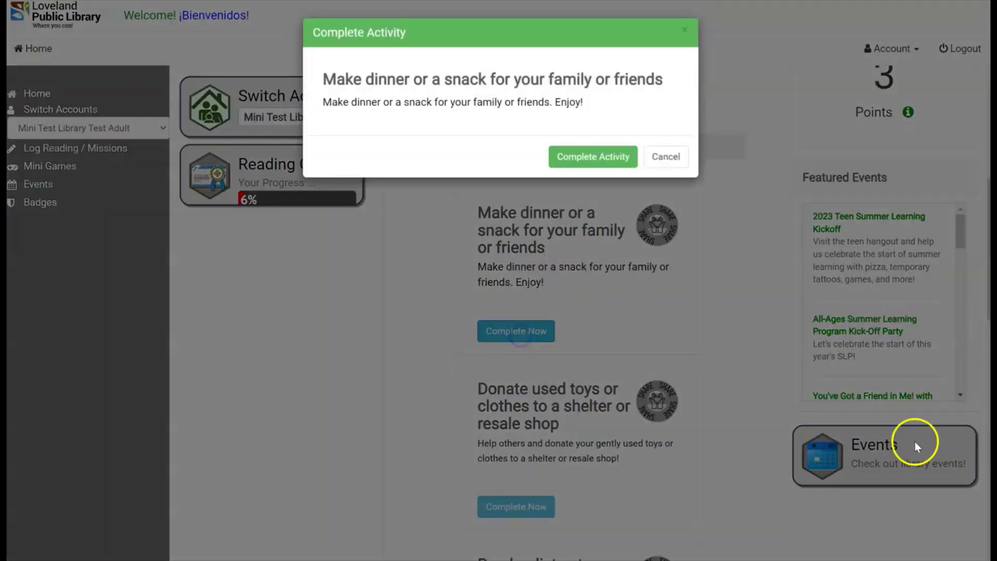
{"action": "left_click", "coordinate": [626, 158]}
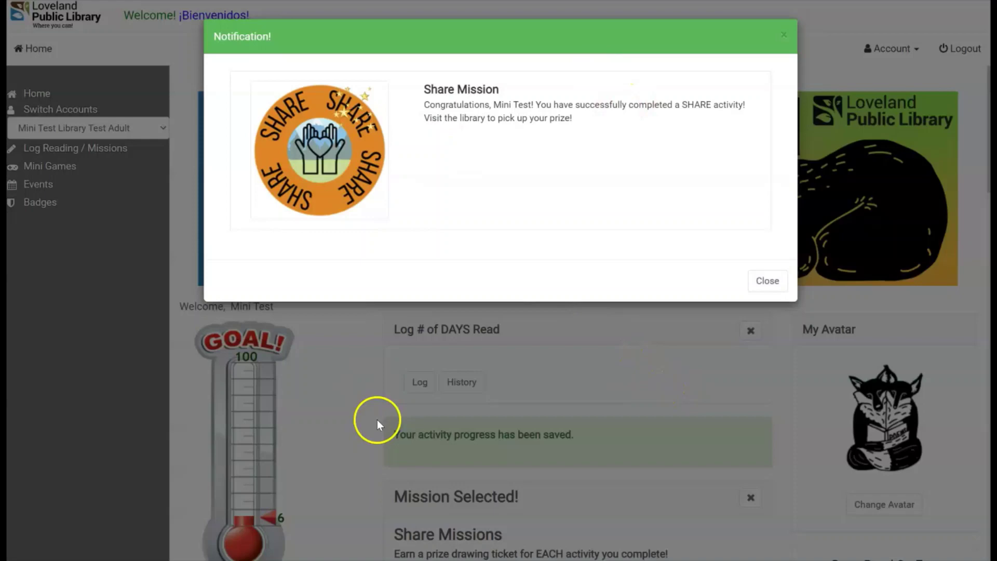
Dismiss the Share Mission notice and open My Account, keeping the age at 0-10.
{"action": "left_click", "coordinate": [767, 280]}
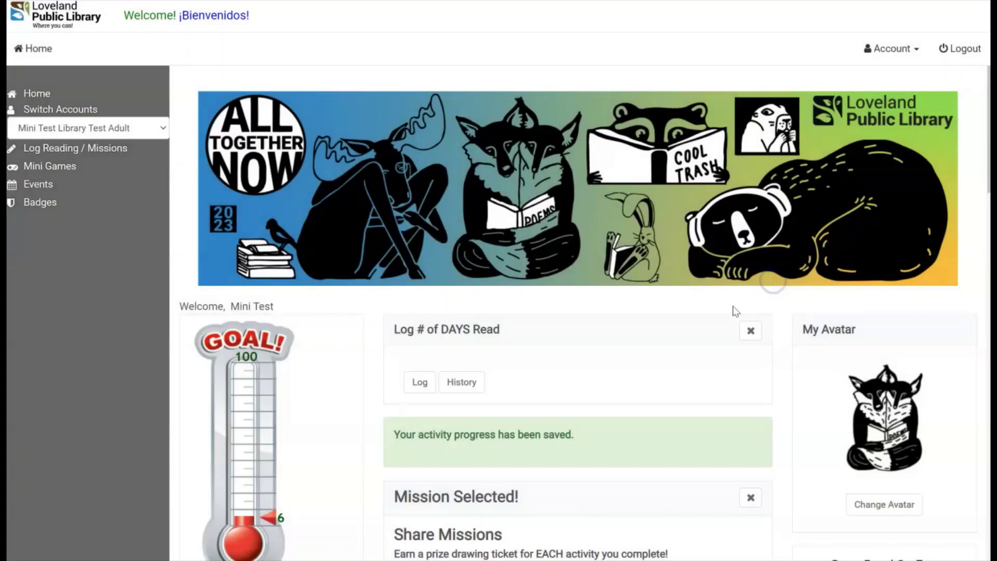
{"action": "left_click", "coordinate": [916, 52]}
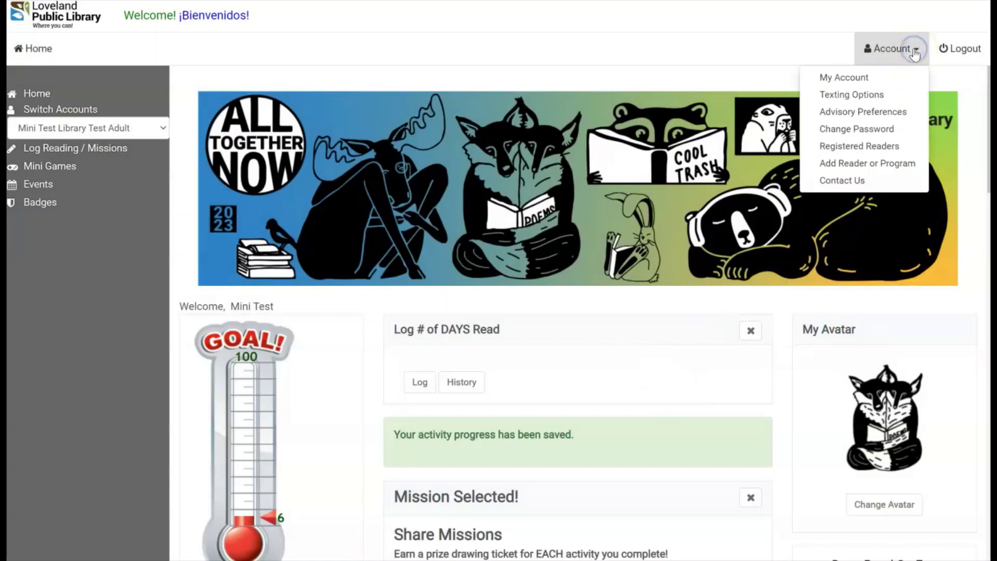
{"action": "left_click", "coordinate": [866, 78]}
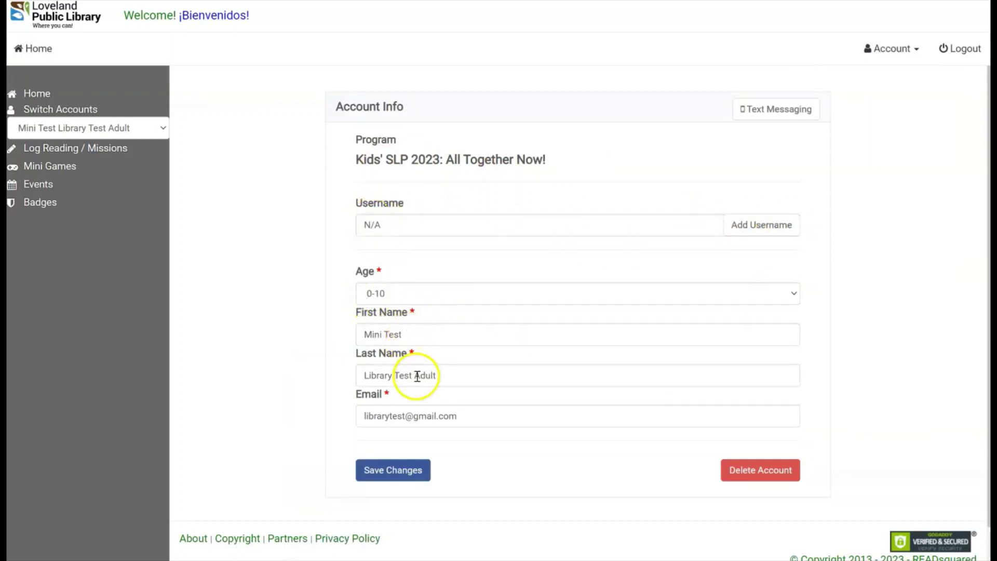
{"action": "left_click", "coordinate": [416, 295]}
{"action": "left_click", "coordinate": [421, 310]}
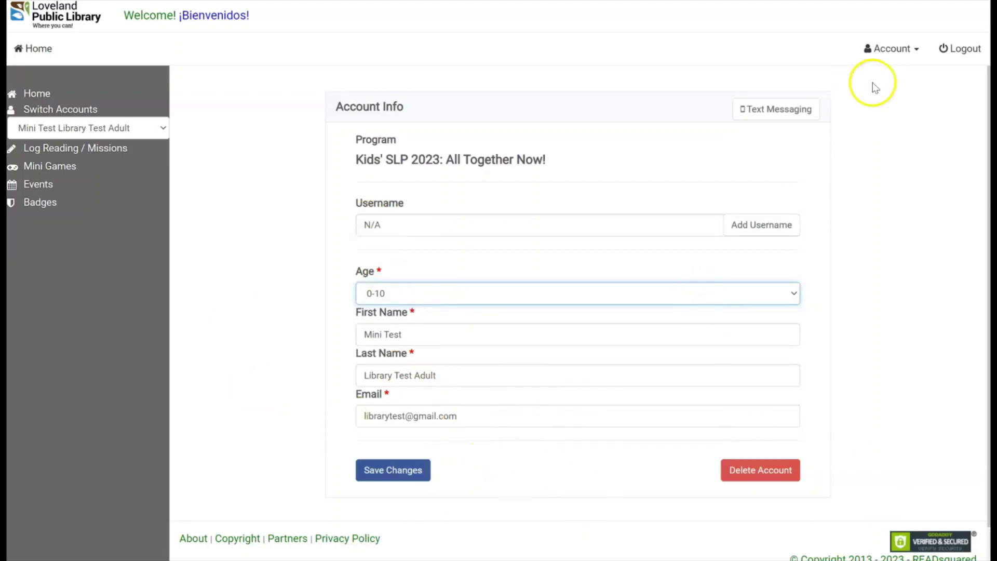
Open the May 2023 Events calendar and filter it to Kids + Family events.
{"action": "left_click", "coordinate": [67, 185]}
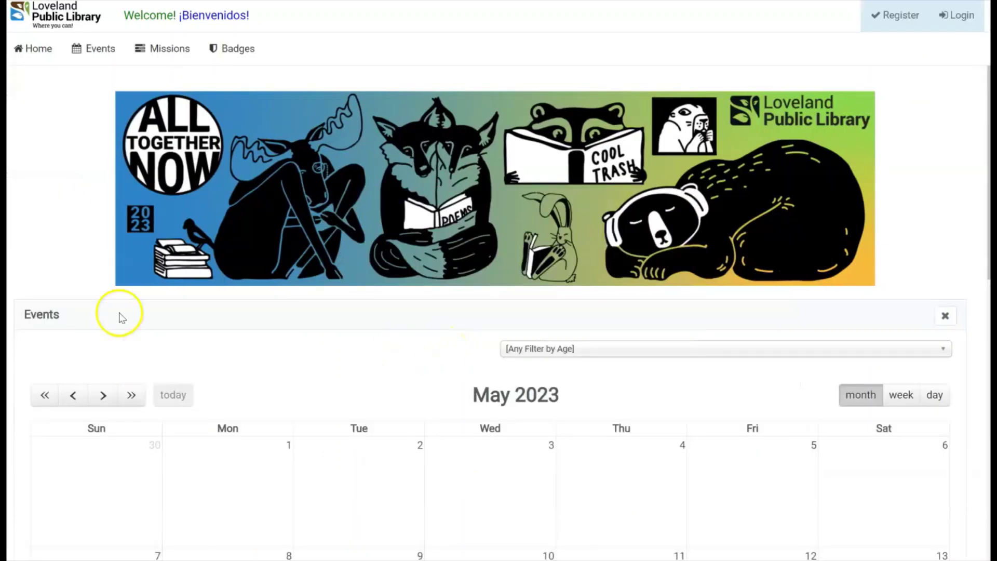
{"action": "scroll", "coordinate": [721, 447], "scroll_direction": "down", "scroll_amount": 4}
{"action": "scroll", "coordinate": [724, 452], "scroll_direction": "down", "scroll_amount": 7}
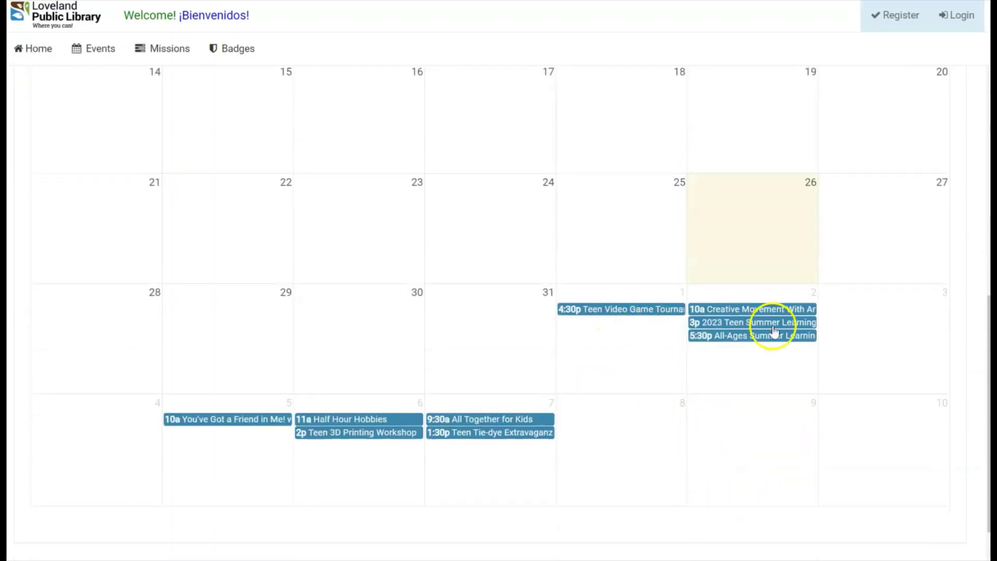
{"action": "scroll", "coordinate": [750, 494], "scroll_direction": "up", "scroll_amount": 9}
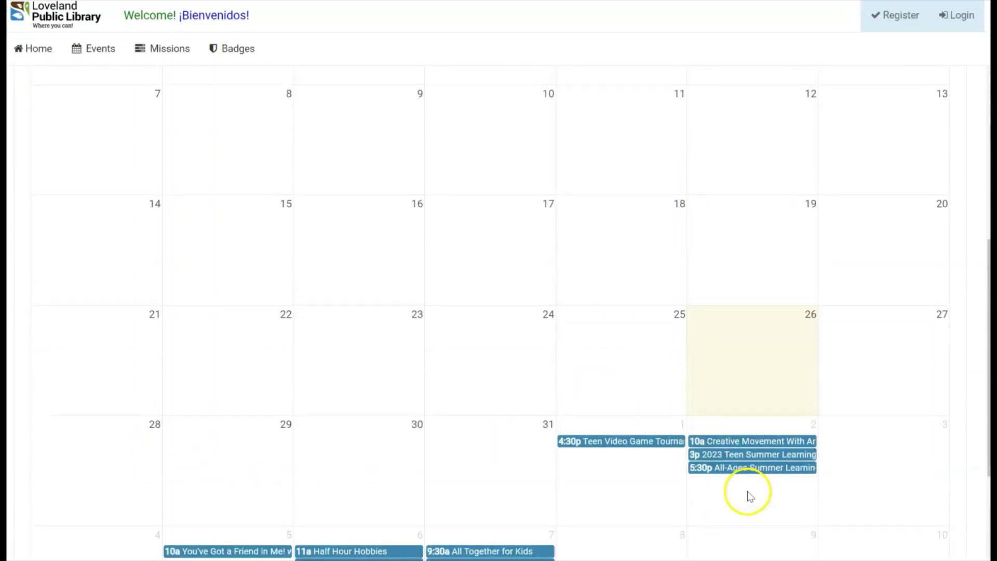
{"action": "left_click", "coordinate": [710, 217]}
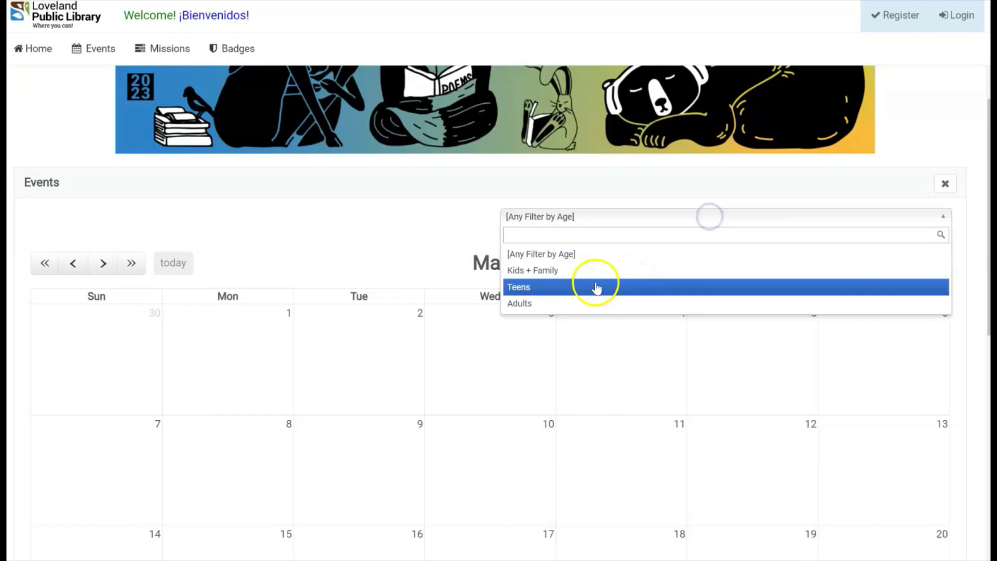
{"action": "left_click", "coordinate": [566, 270]}
{"action": "scroll", "coordinate": [678, 496], "scroll_direction": "down", "scroll_amount": 10}
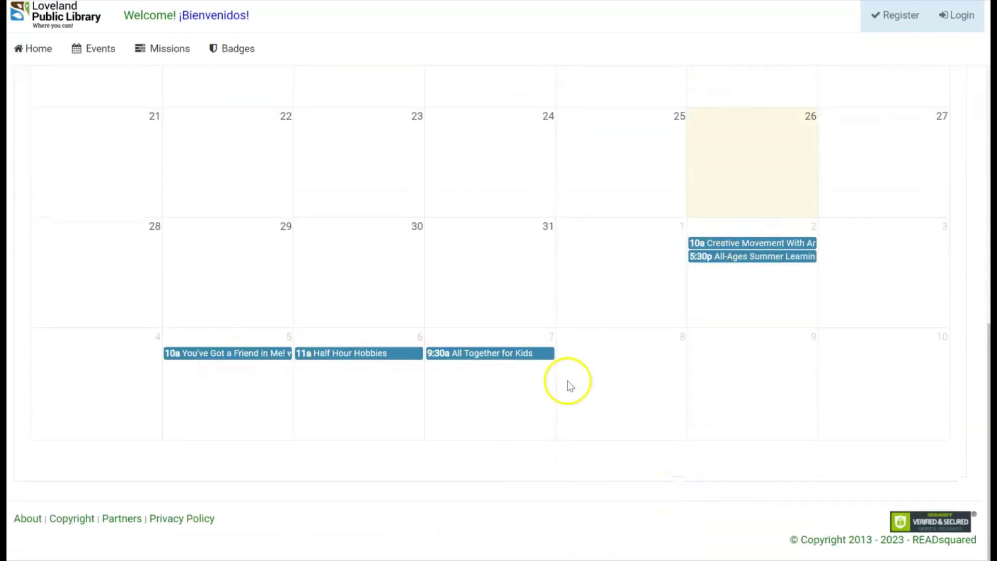
{"action": "scroll", "coordinate": [590, 430], "scroll_direction": "up", "scroll_amount": 10}
{"action": "left_click", "coordinate": [573, 349]}
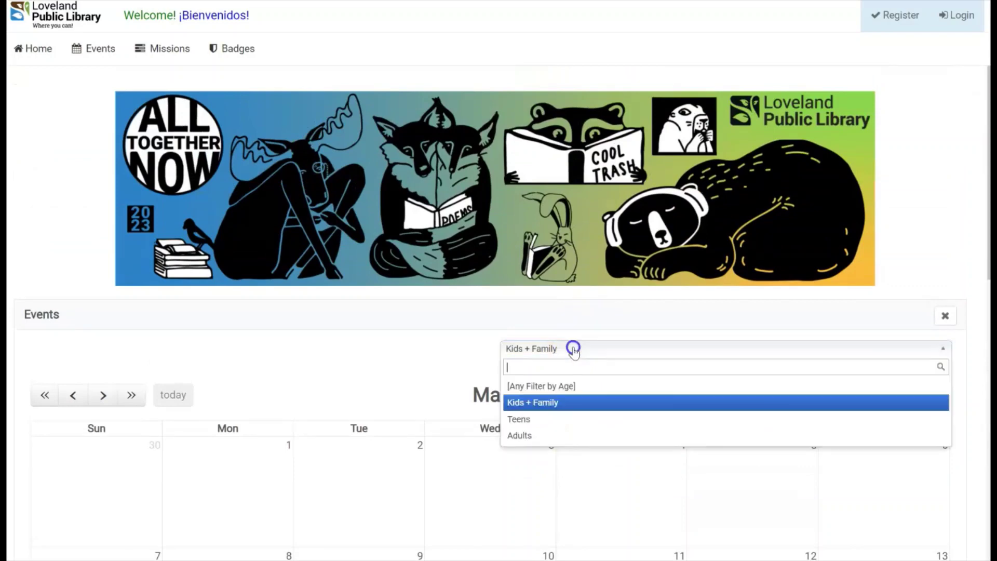
{"action": "left_click", "coordinate": [290, 373]}
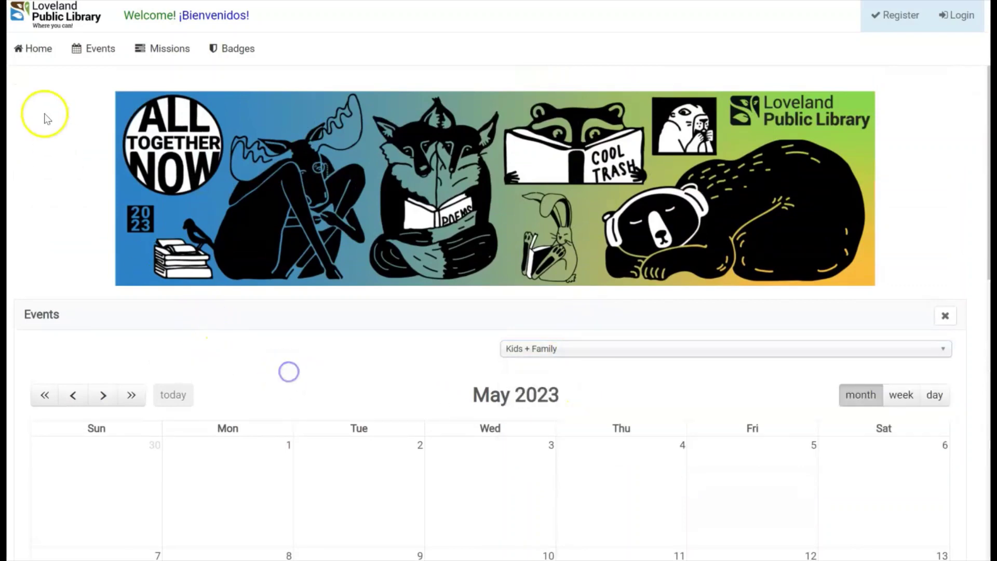
Return to the dashboard and view Mini Games such as 2048 Couch and Waffle.
{"action": "left_click", "coordinate": [47, 51]}
{"action": "left_click", "coordinate": [68, 167]}
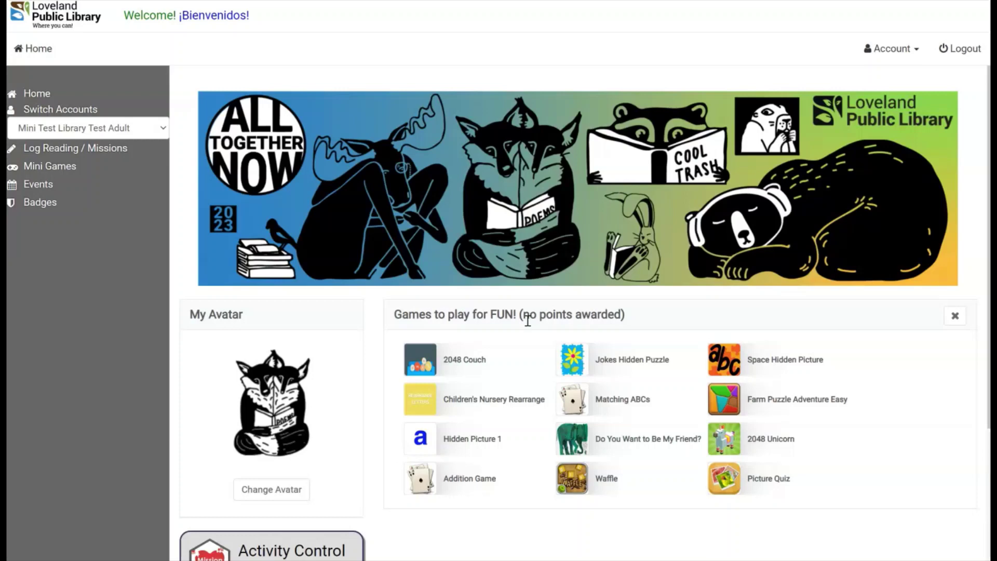
{"action": "left_click", "coordinate": [73, 209]}
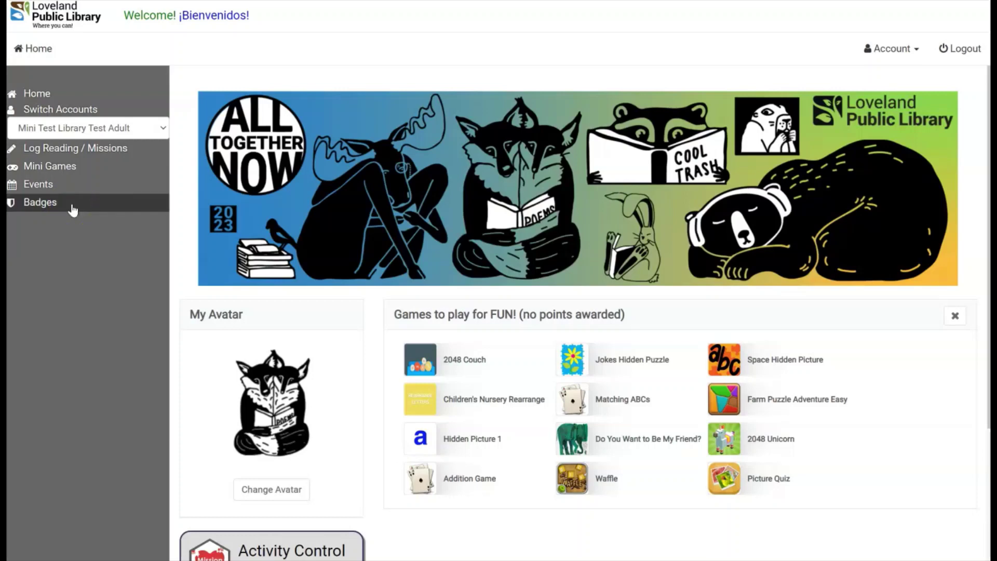
View My Badges, with Share Mission and Kids Registration Badge earned May 26, 2023.
{"action": "left_click", "coordinate": [73, 209]}
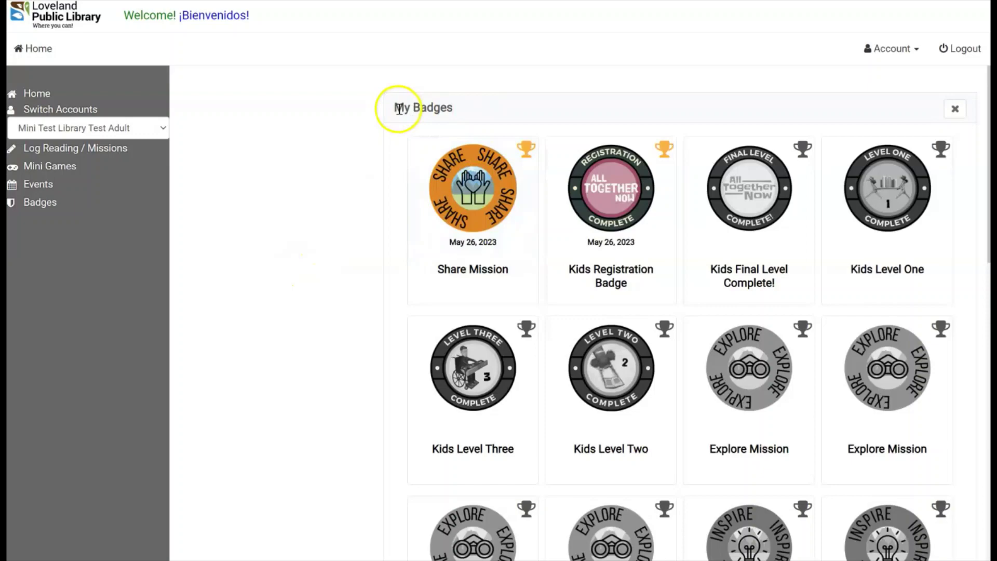
{"action": "scroll", "coordinate": [966, 286], "scroll_direction": "down", "scroll_amount": 4}
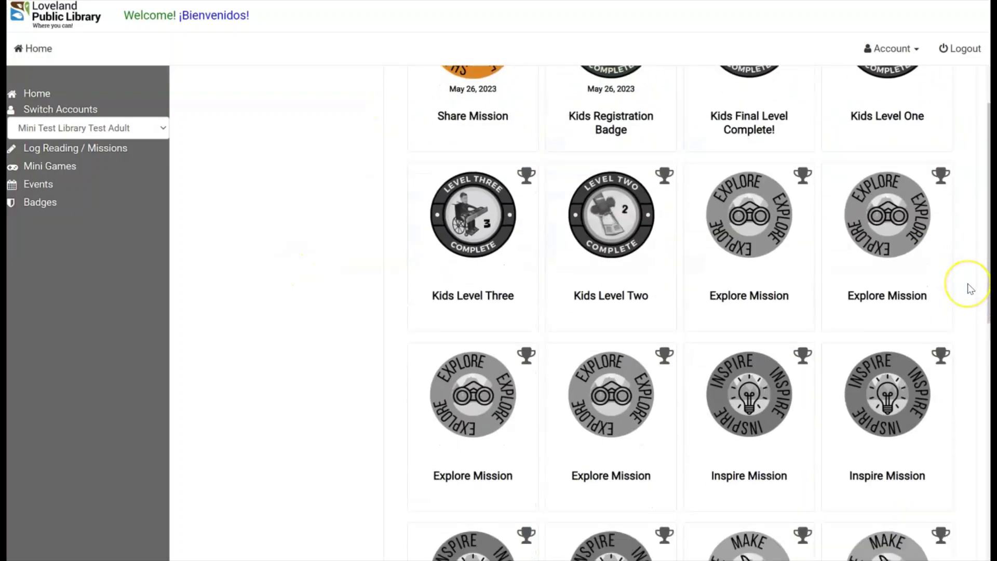
{"action": "scroll", "coordinate": [966, 285], "scroll_direction": "up", "scroll_amount": 4}
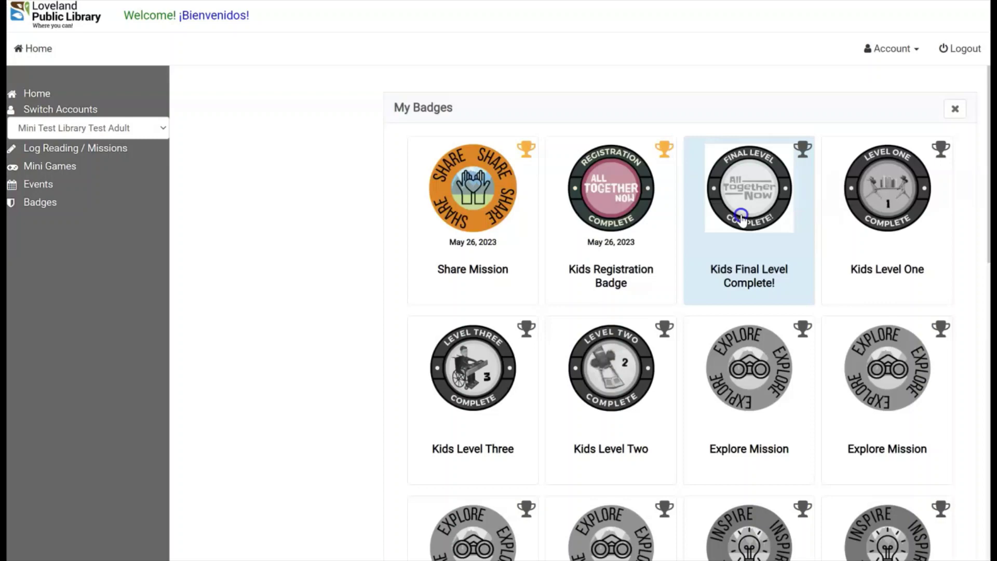
Check the prize details of the Kids Final Level Complete! badge, then close them.
{"action": "left_click", "coordinate": [730, 268]}
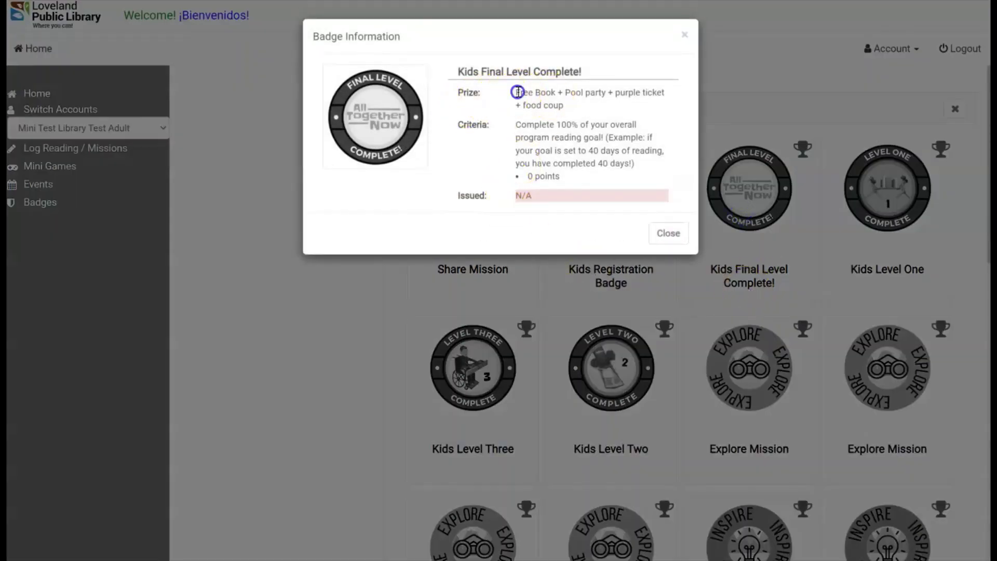
{"action": "left_click_drag", "start_coordinate": [516, 93], "coordinate": [566, 104]}
{"action": "left_click", "coordinate": [616, 110]}
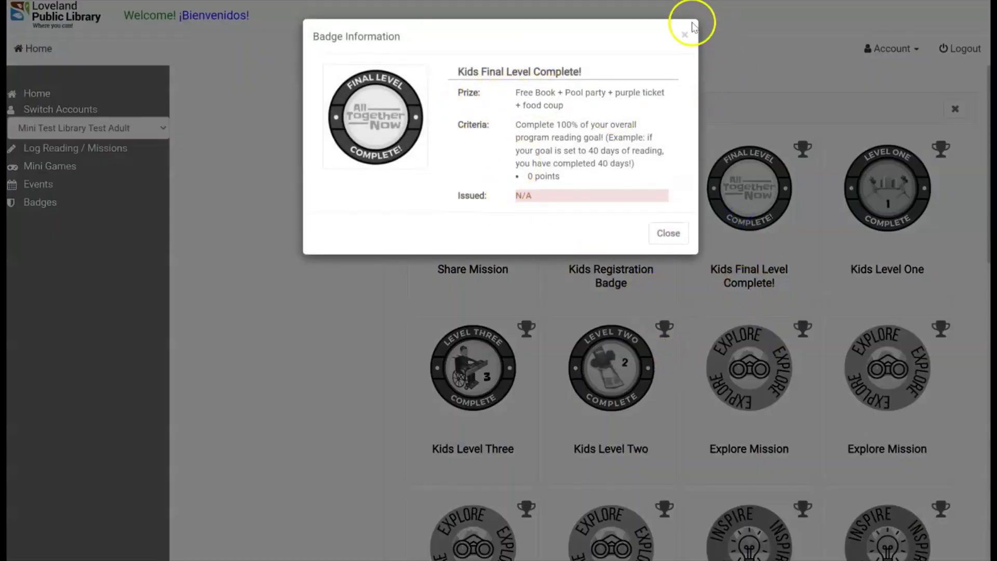
{"action": "left_click", "coordinate": [686, 35]}
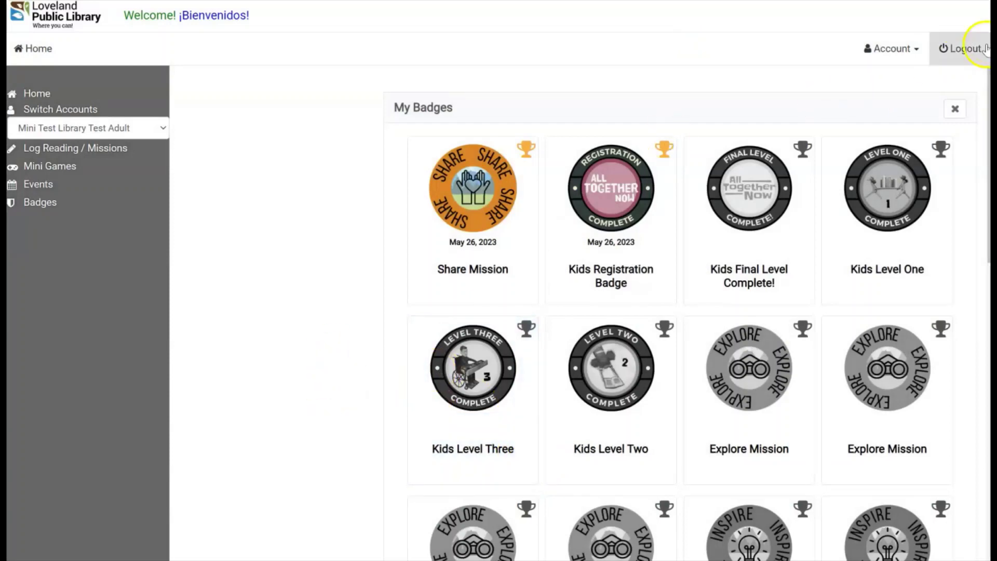
Log out of the reader account, returning to the public home page.
{"action": "left_click", "coordinate": [969, 49]}
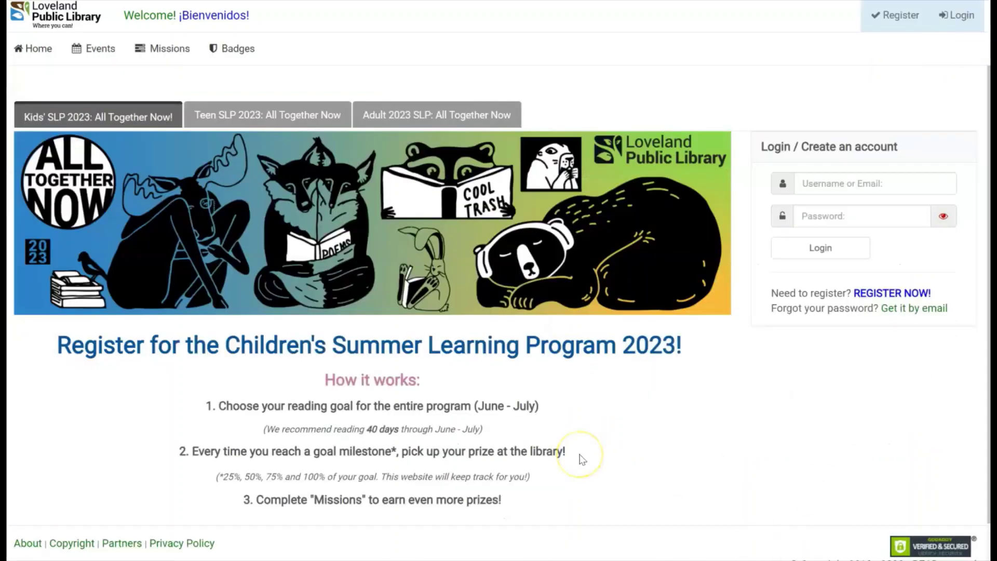